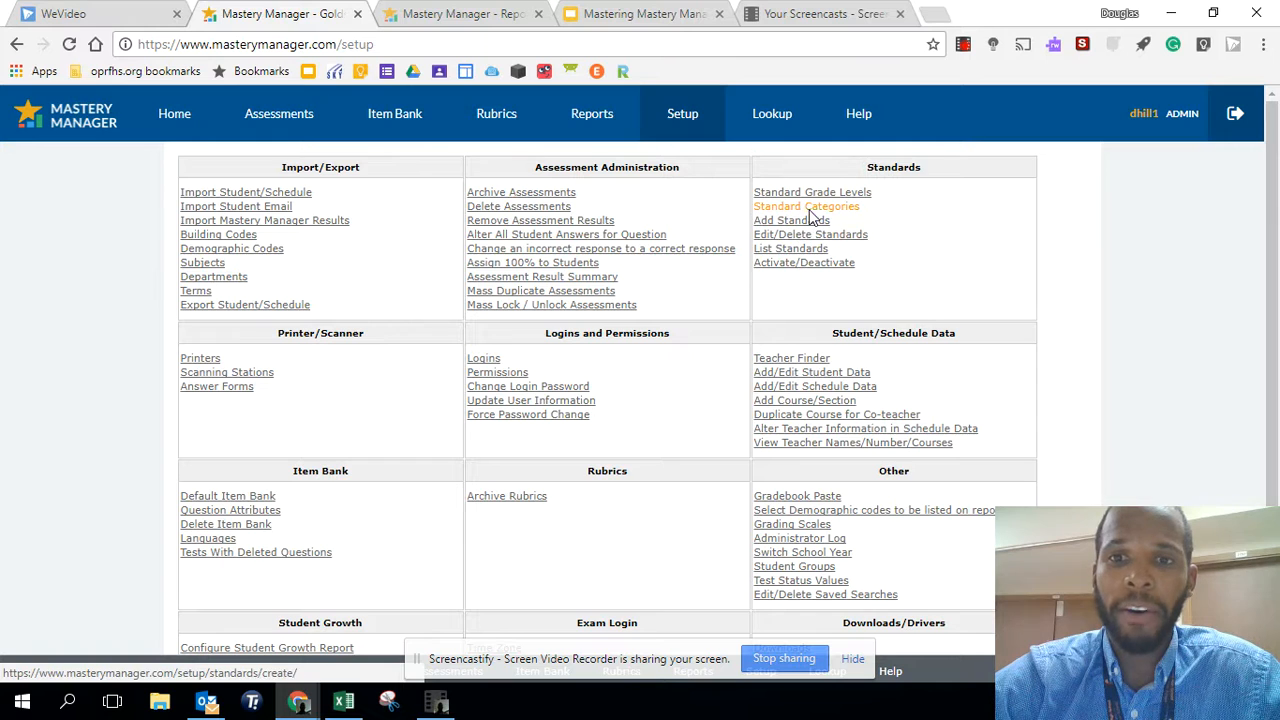
Open the standard categories setup and look through the list of existing categories
{"action": "left_click", "coordinate": [812, 208]}
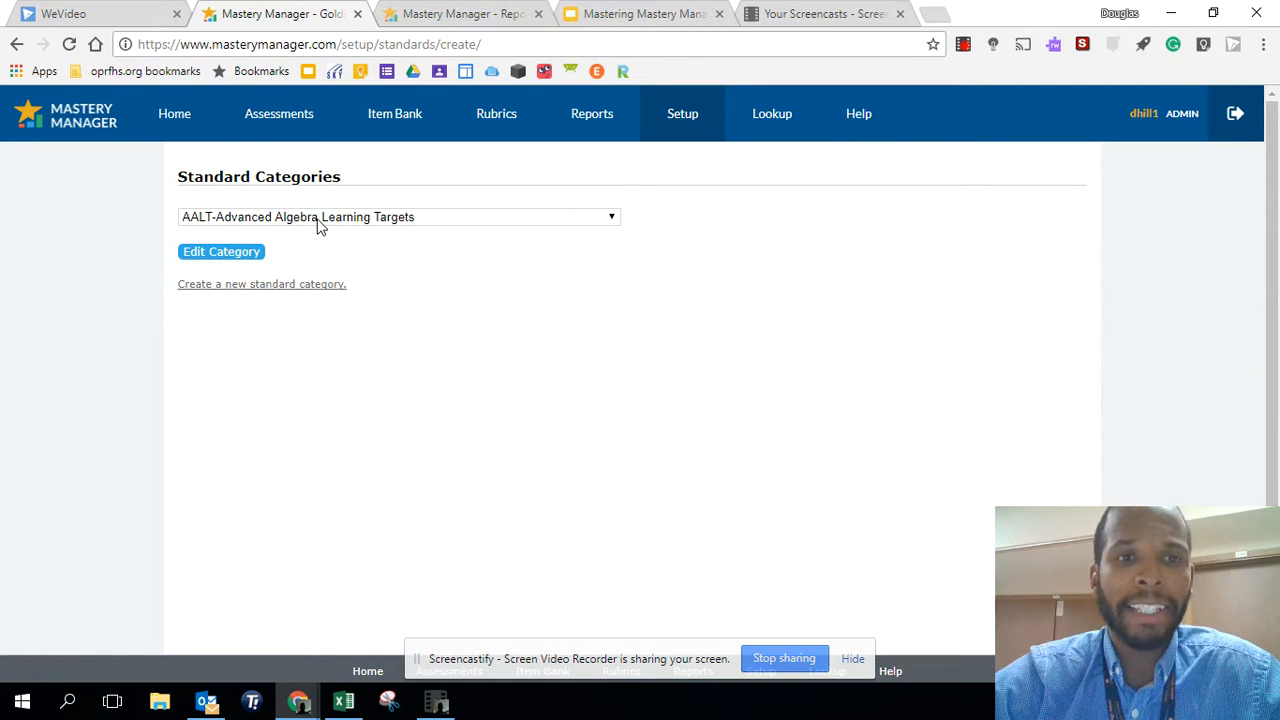
{"action": "left_click", "coordinate": [317, 224]}
{"action": "scroll", "coordinate": [337, 486], "scroll_direction": "down", "scroll_amount": 3}
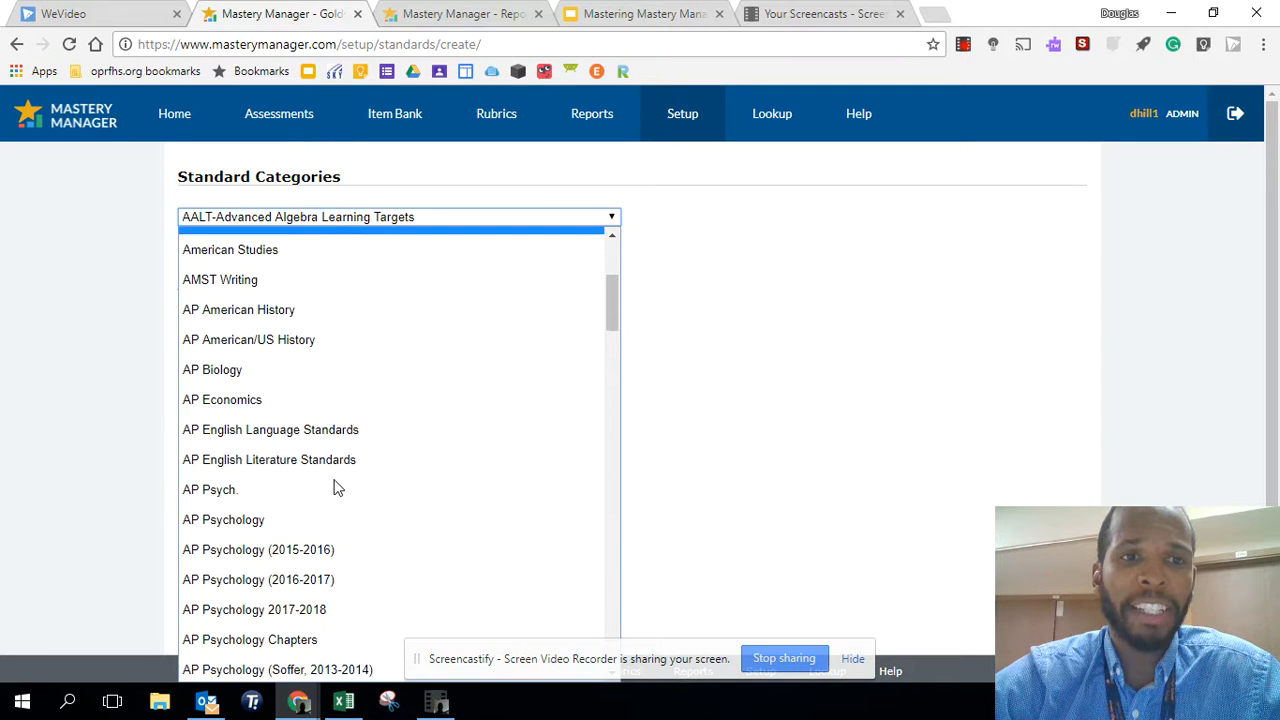
{"action": "scroll", "coordinate": [313, 434], "scroll_direction": "down", "scroll_amount": 3}
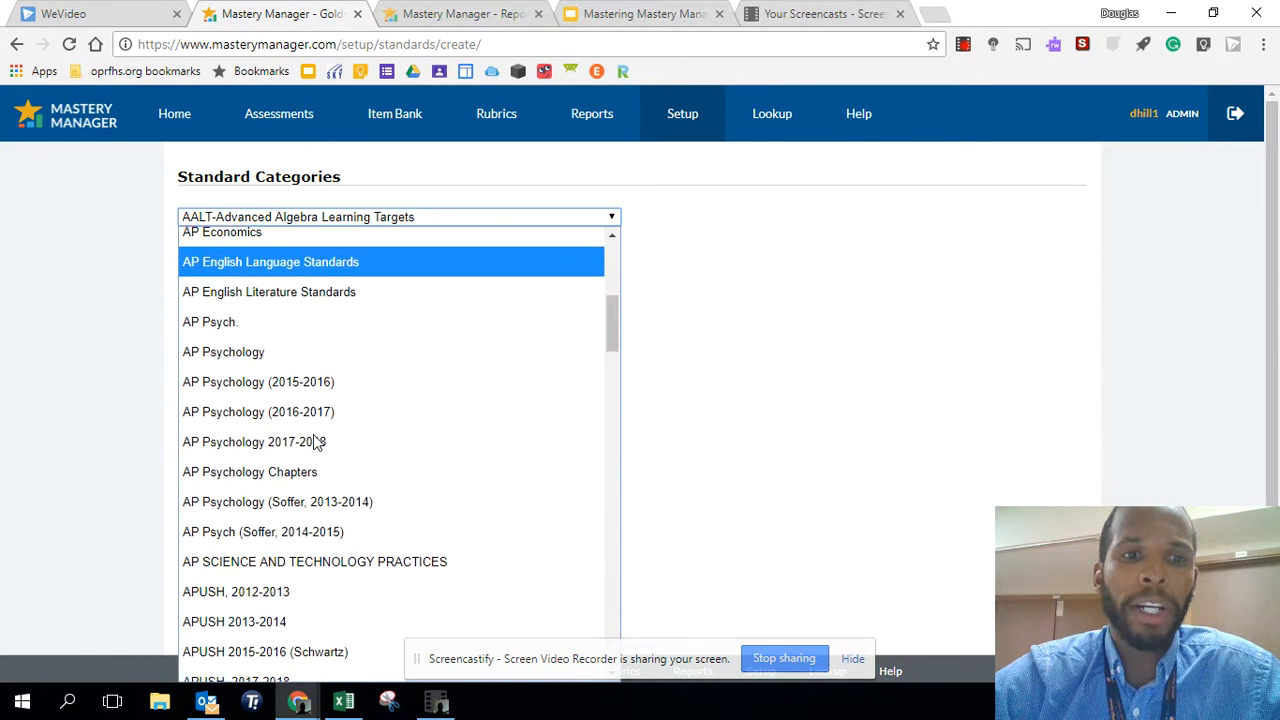
{"action": "scroll", "coordinate": [320, 442], "scroll_direction": "down", "scroll_amount": 1}
{"action": "scroll", "coordinate": [317, 443], "scroll_direction": "up", "scroll_amount": 6}
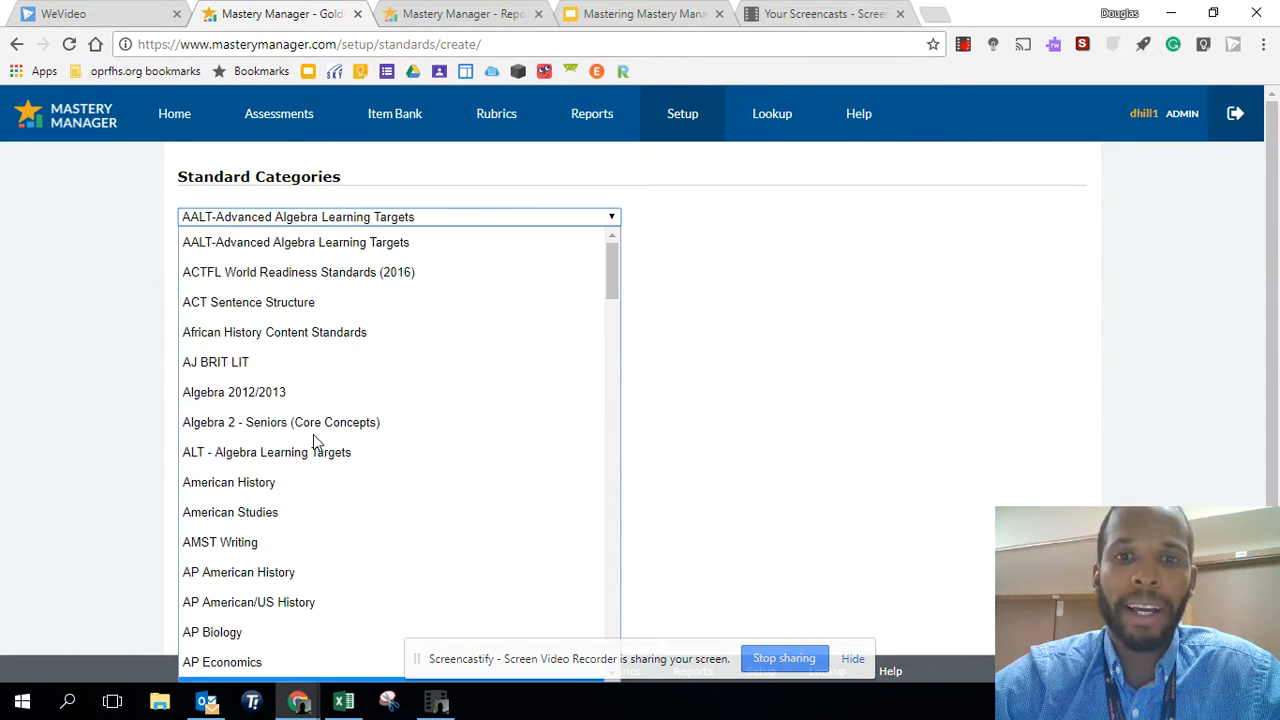
{"action": "left_click", "coordinate": [727, 308]}
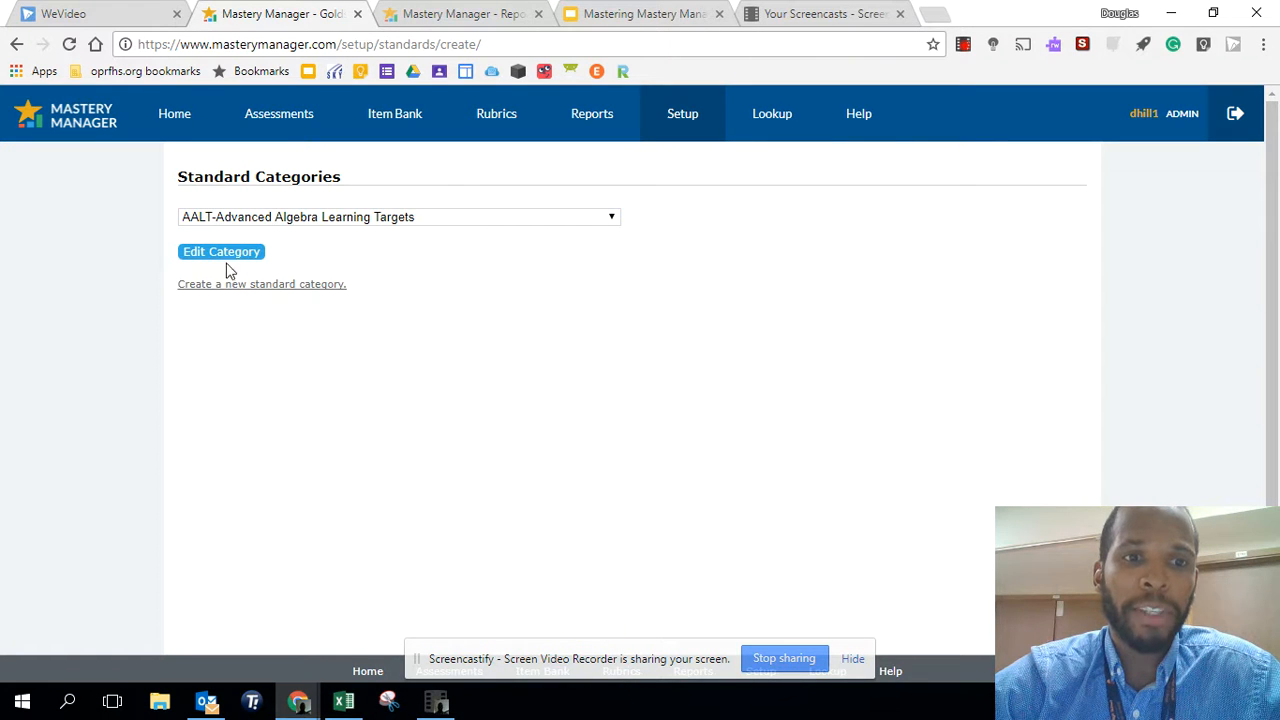
{"action": "left_click", "coordinate": [302, 216]}
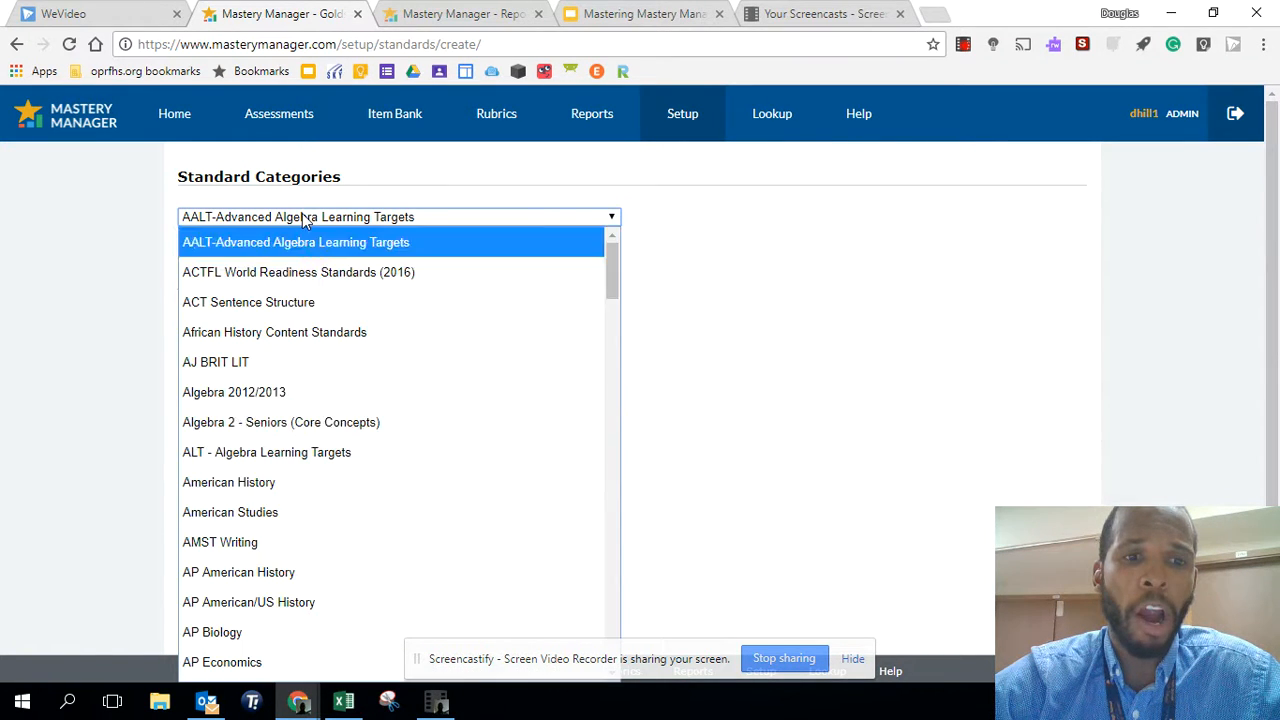
{"action": "scroll", "coordinate": [349, 503], "scroll_direction": "down", "scroll_amount": 3}
{"action": "scroll", "coordinate": [348, 496], "scroll_direction": "down", "scroll_amount": 1}
{"action": "left_click", "coordinate": [348, 496]}
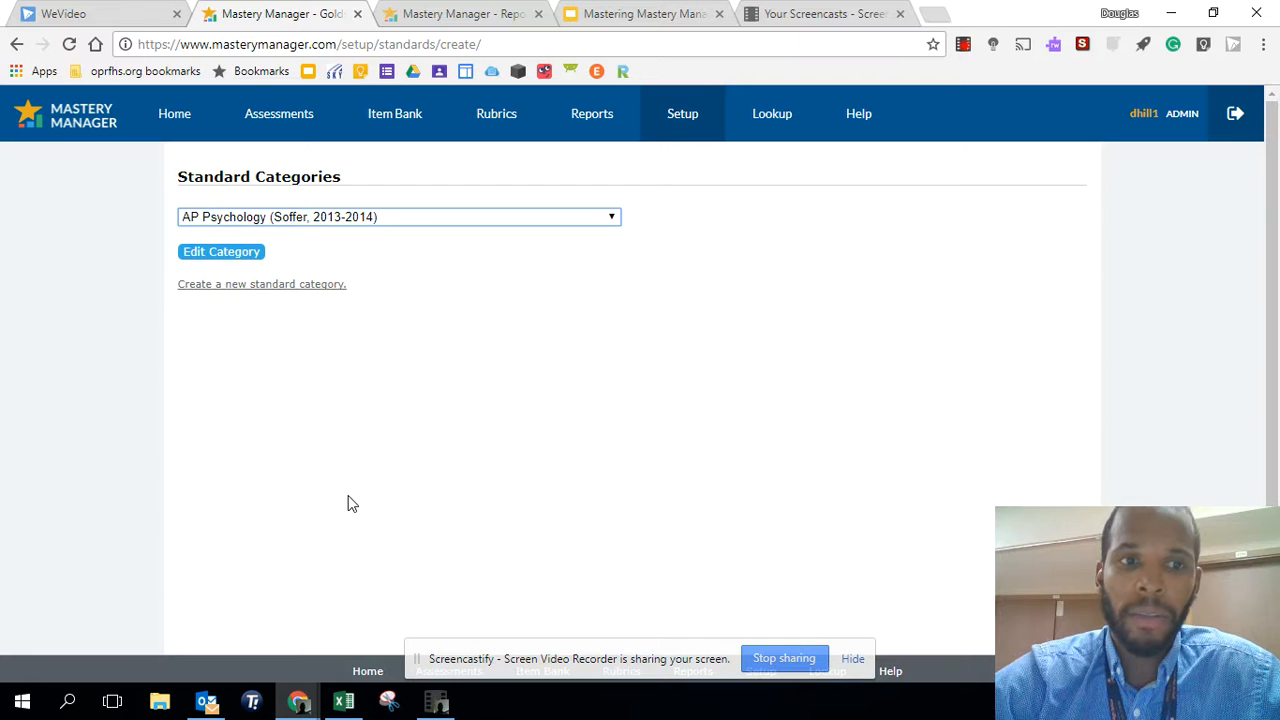
Open the "Lunch and learn" standard category for editing and update its groups
{"action": "left_click", "coordinate": [426, 210]}
{"action": "key", "text": "l"}
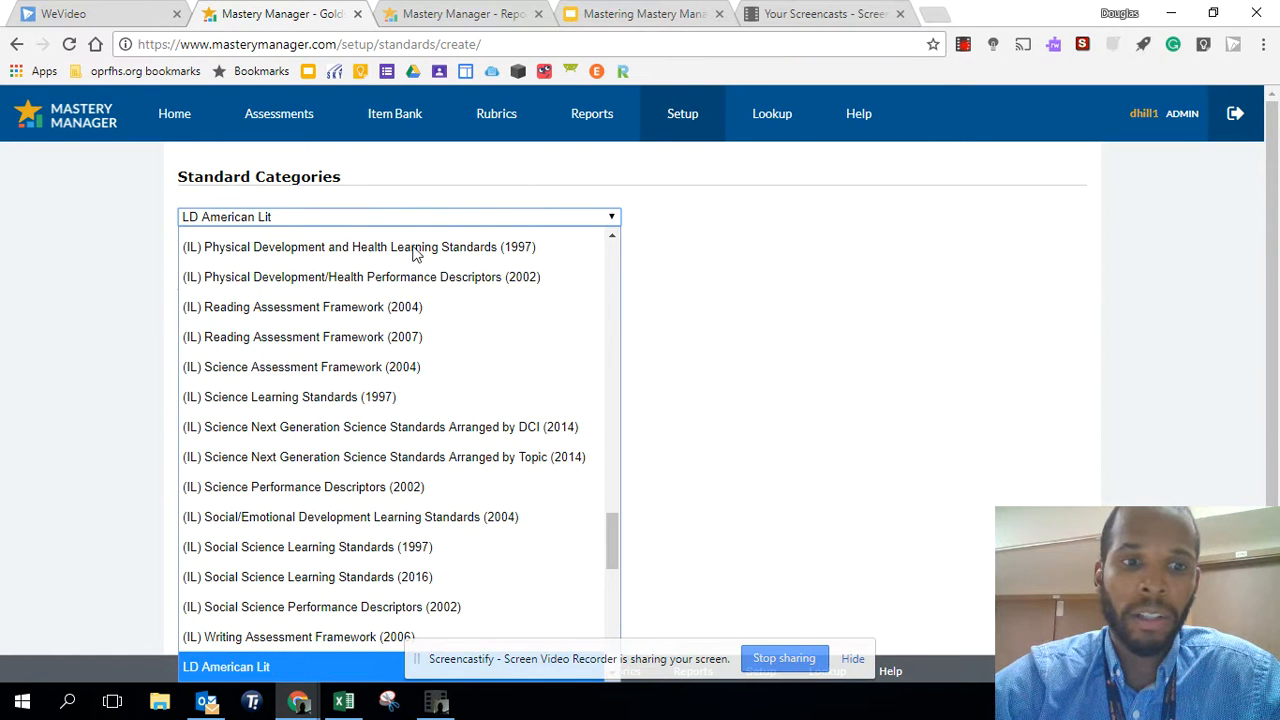
{"action": "scroll", "coordinate": [390, 340], "scroll_direction": "down", "scroll_amount": 4}
{"action": "left_click", "coordinate": [351, 426]}
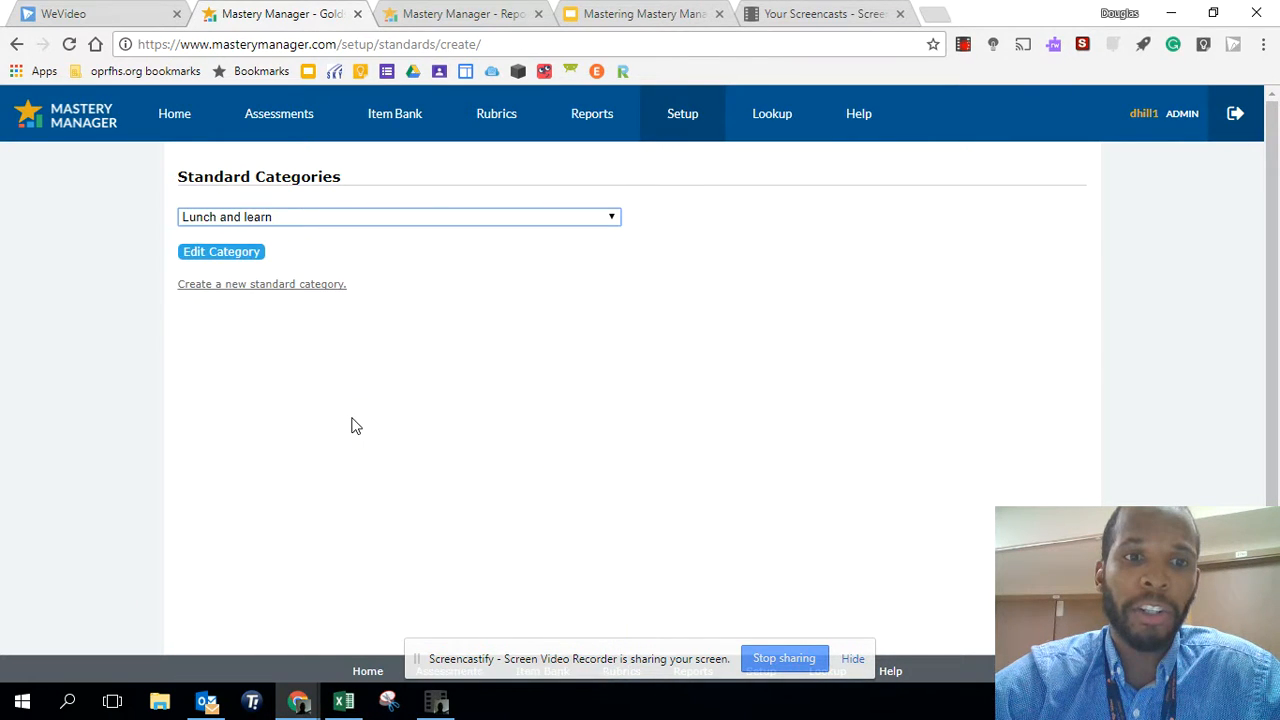
{"action": "left_click", "coordinate": [235, 252]}
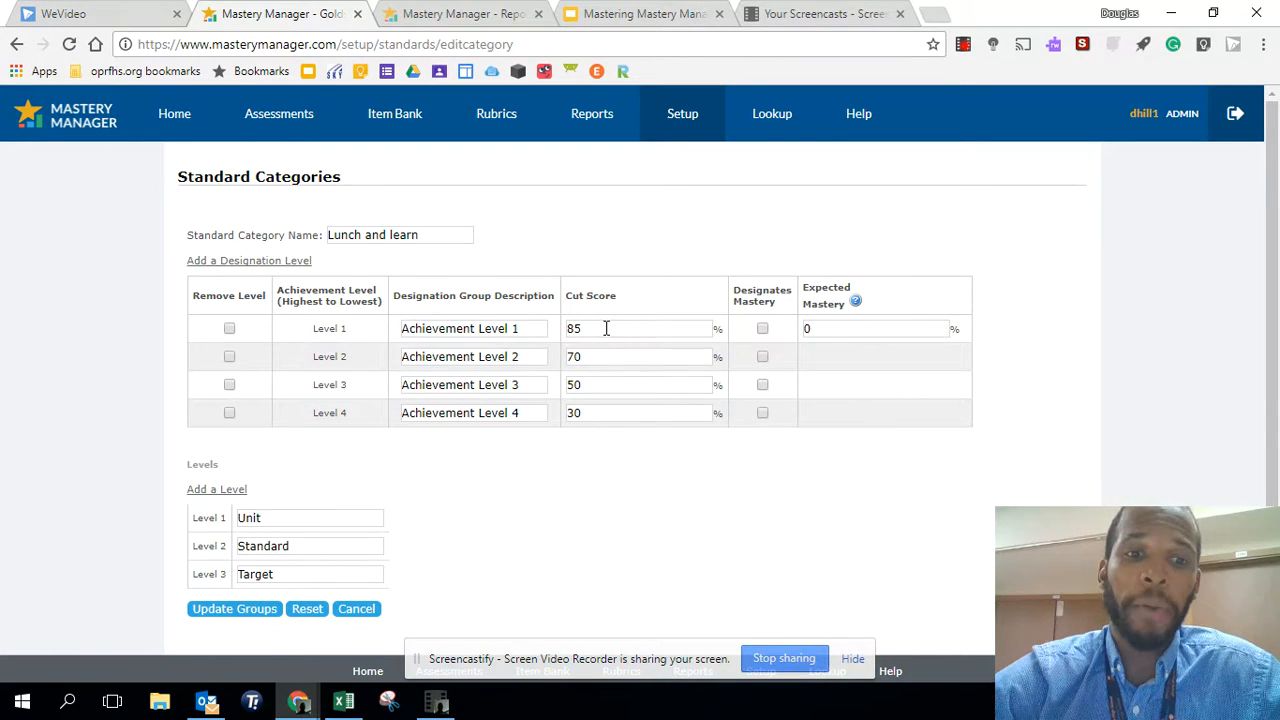
{"action": "scroll", "coordinate": [300, 450], "scroll_direction": "down", "scroll_amount": 2}
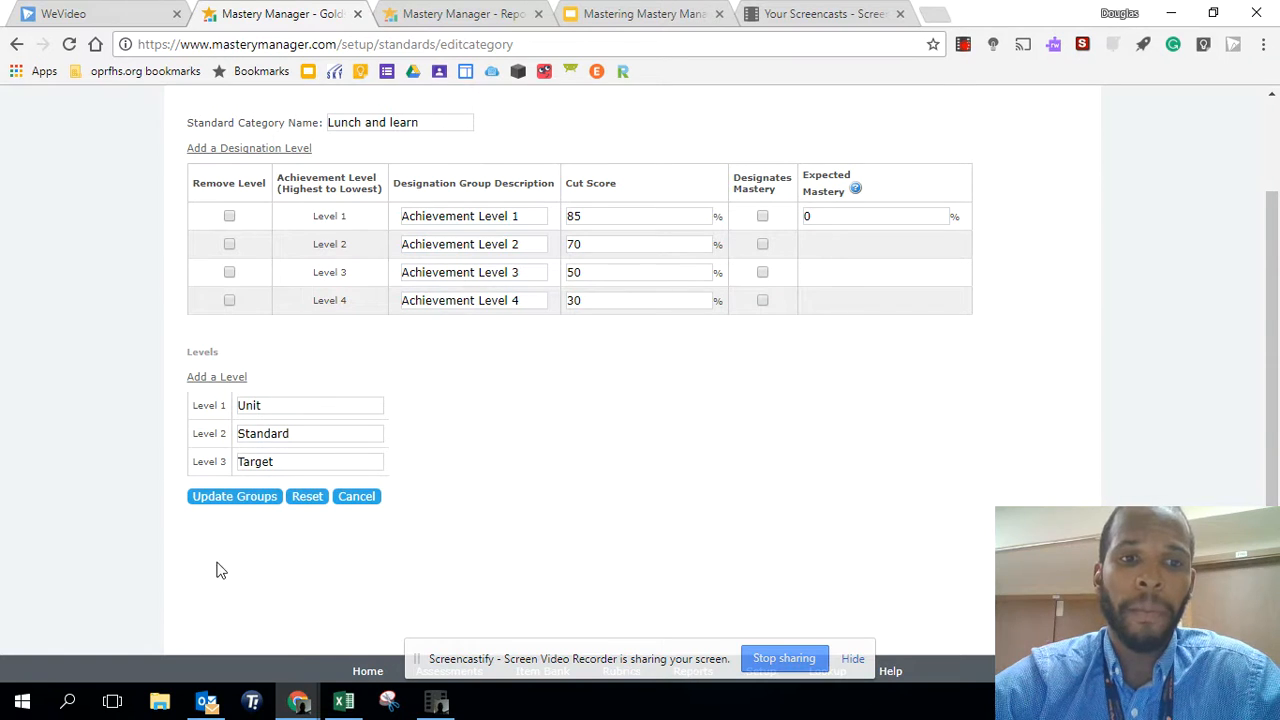
{"action": "left_click", "coordinate": [256, 501]}
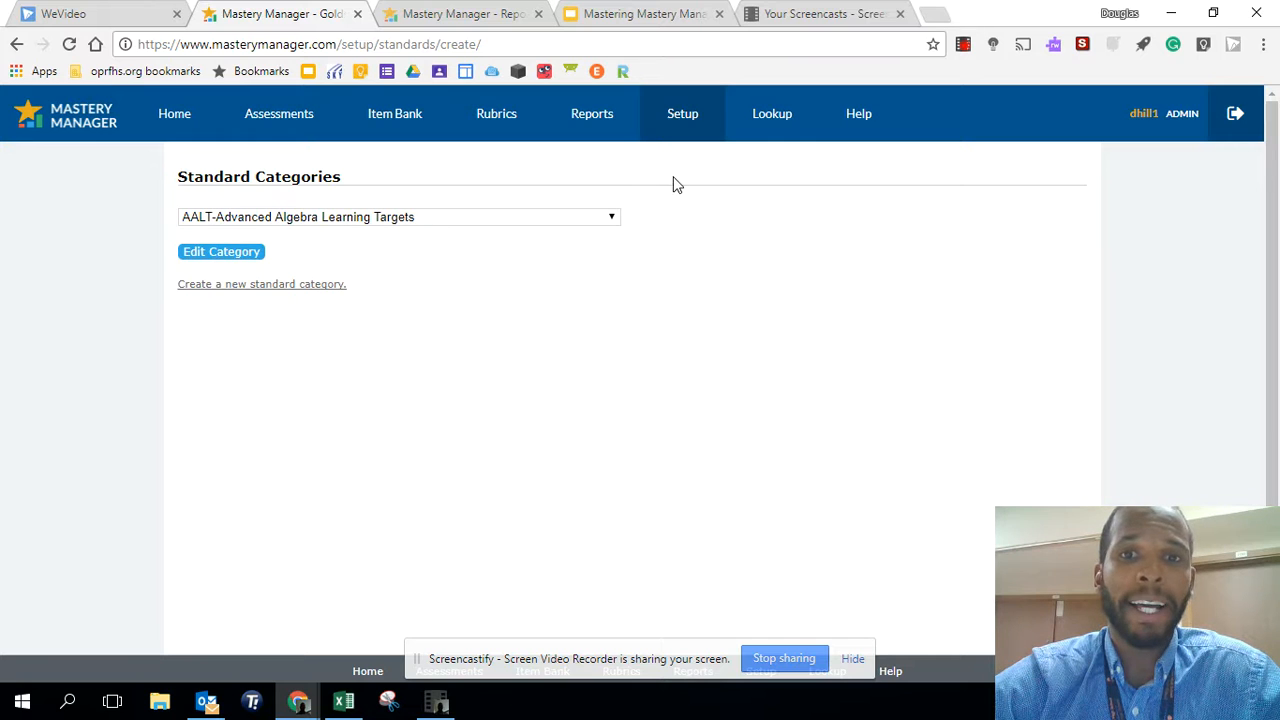
Go back to the setup page and start adding standards to the "Lunch and learn" category
{"action": "left_click", "coordinate": [685, 136]}
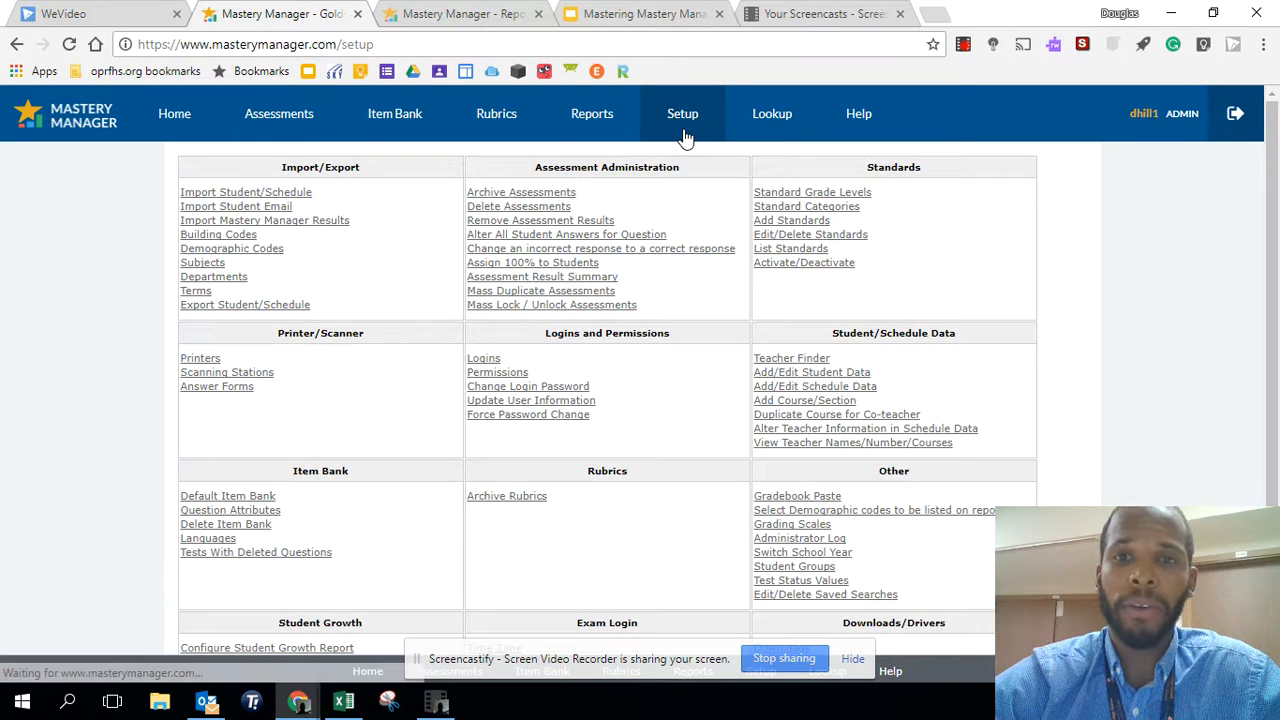
{"action": "left_click", "coordinate": [808, 222]}
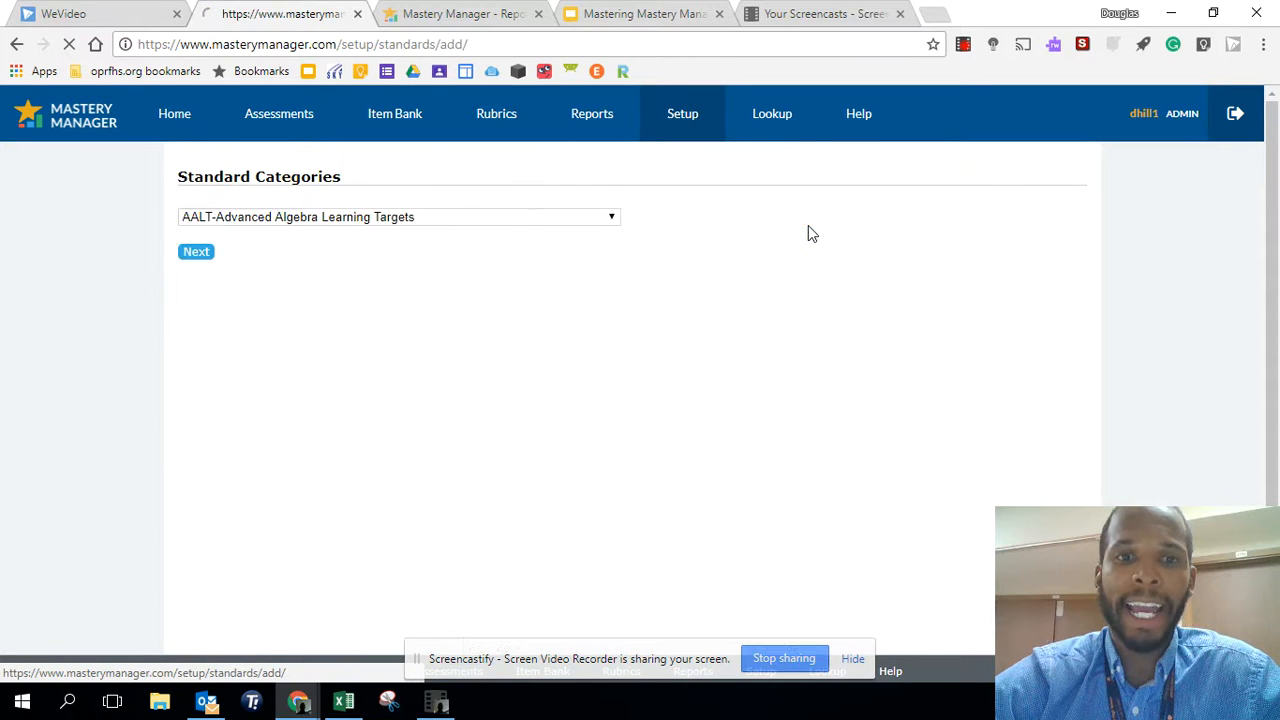
{"action": "left_click", "coordinate": [448, 225]}
{"action": "key", "text": "l"}
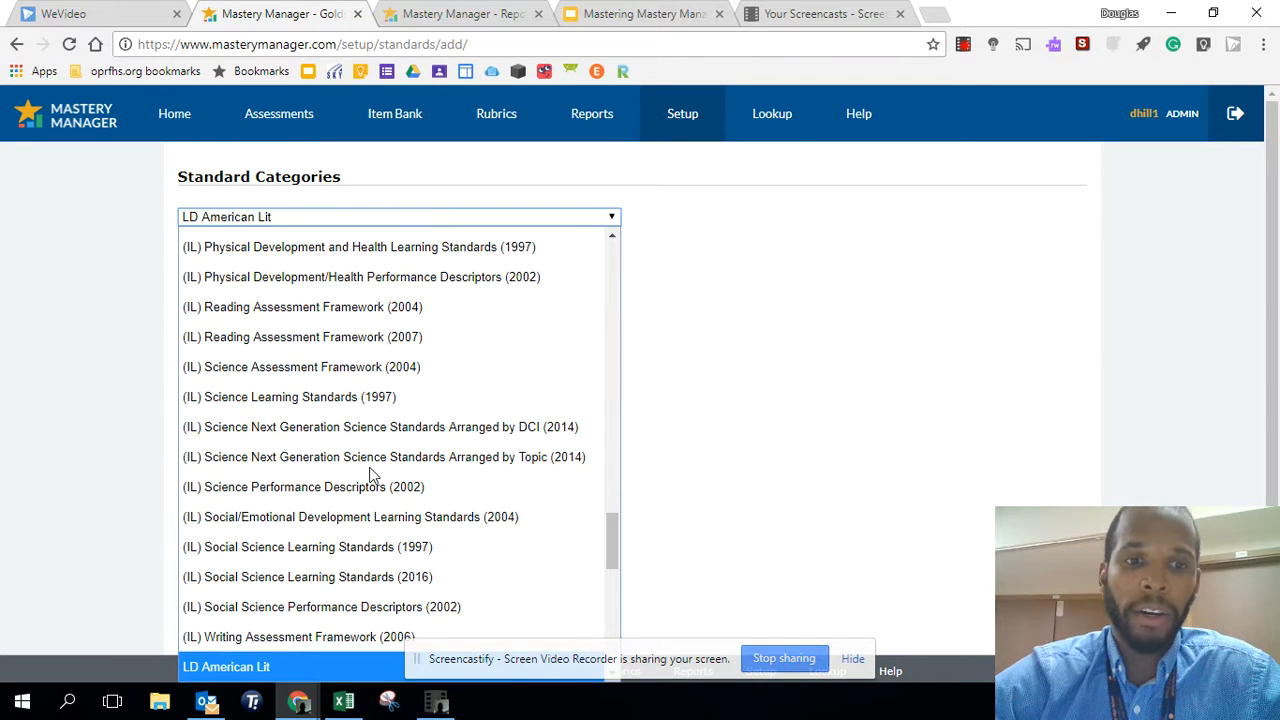
{"action": "scroll", "coordinate": [365, 578], "scroll_direction": "down", "scroll_amount": 3}
{"action": "left_click", "coordinate": [372, 497]}
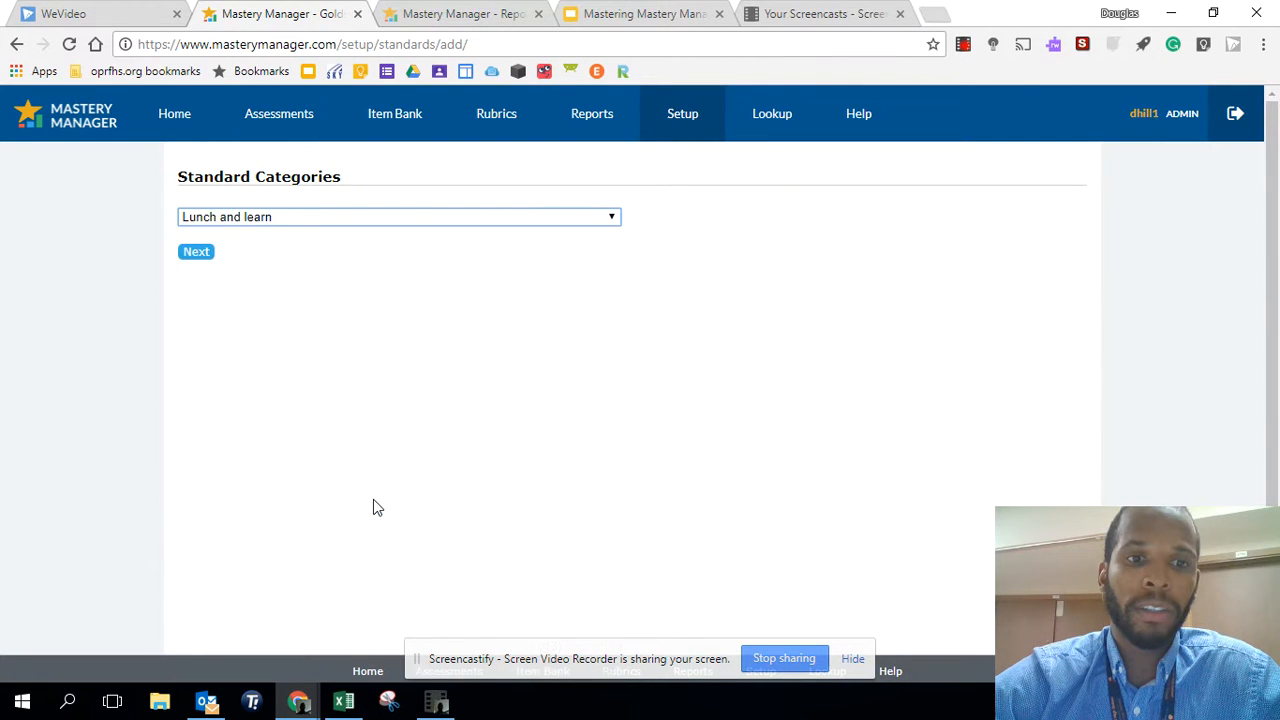
{"action": "left_click", "coordinate": [206, 256]}
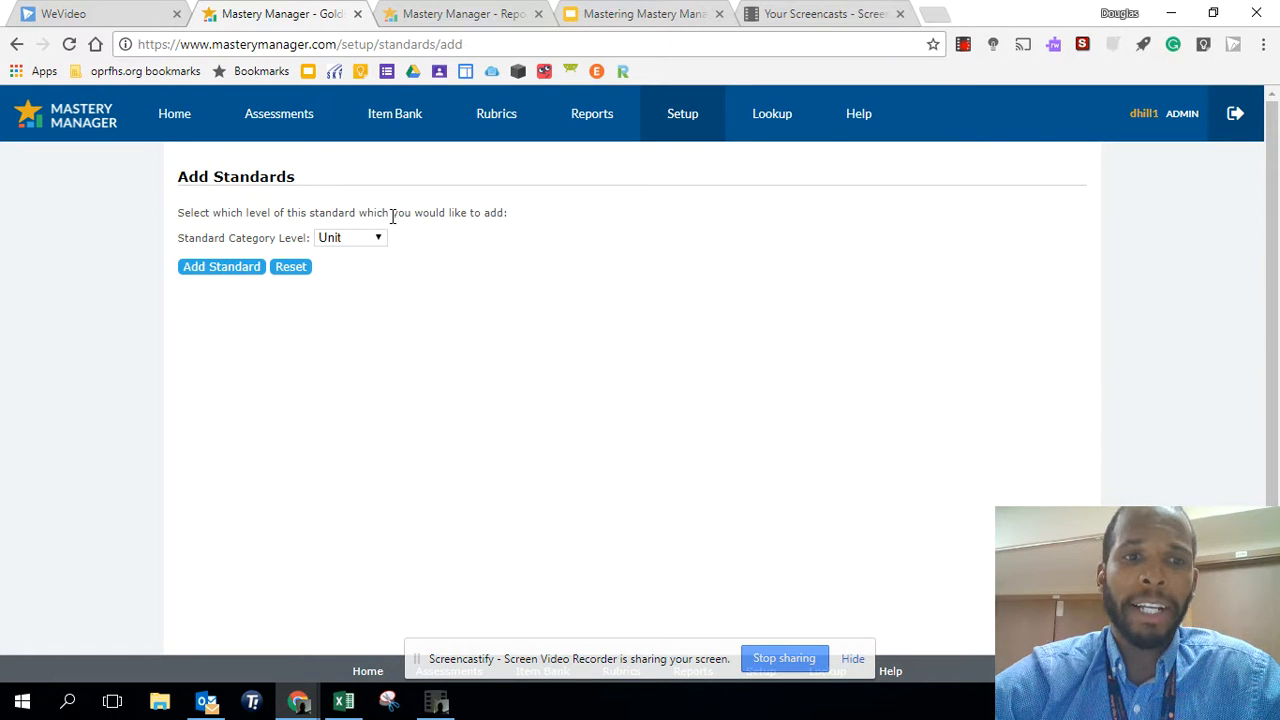
Start a standard at the Unit level and enter "Unit 1" as both its identifier and its description
{"action": "left_click", "coordinate": [364, 242]}
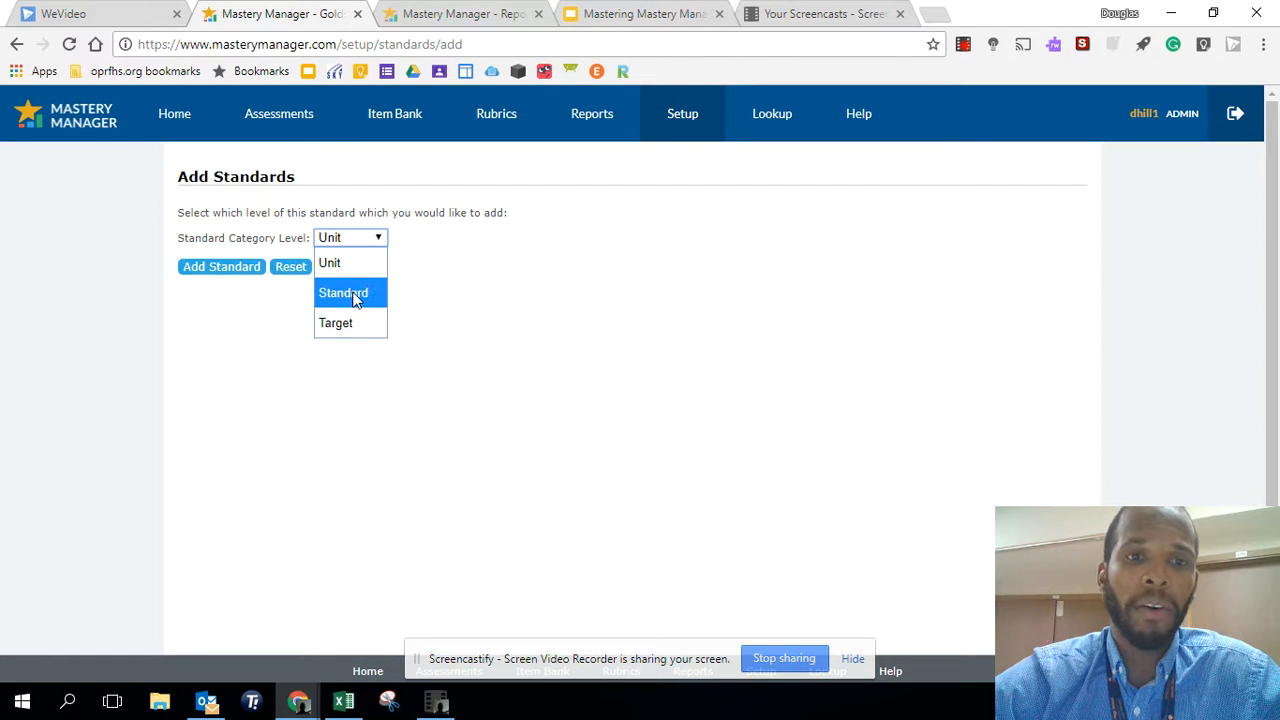
{"action": "left_click", "coordinate": [356, 264]}
{"action": "left_click", "coordinate": [232, 272]}
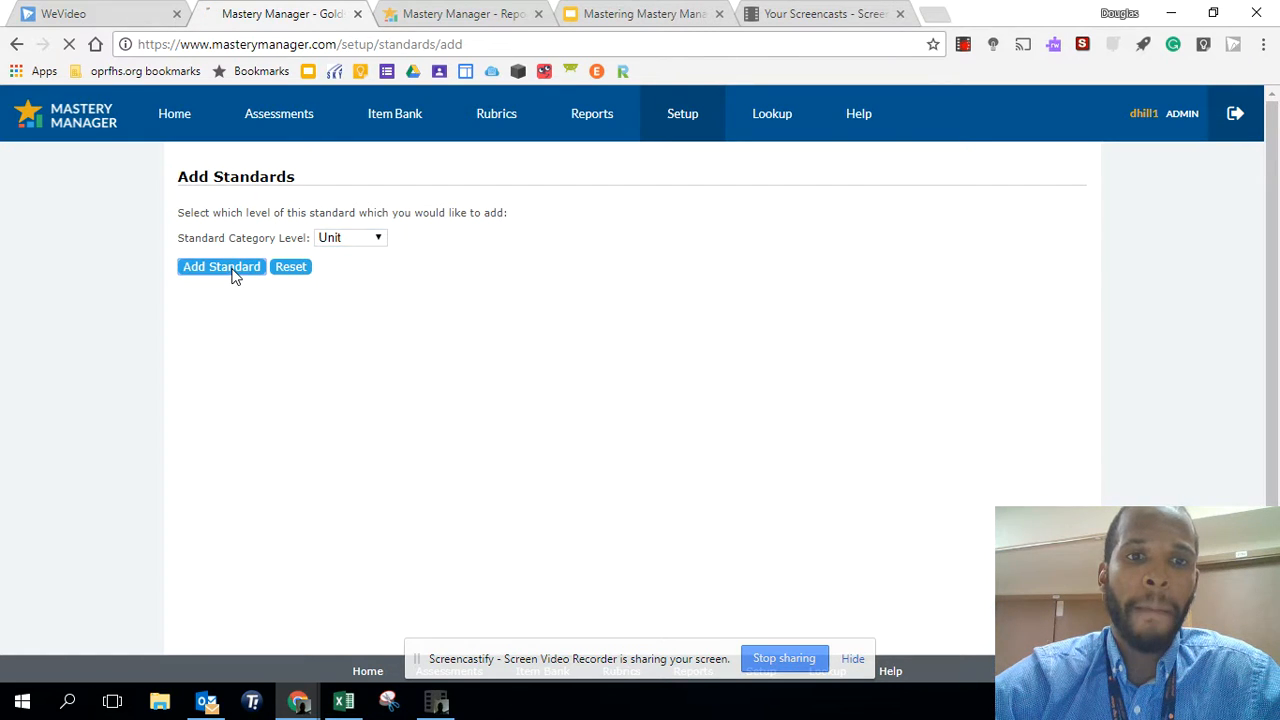
{"action": "left_click", "coordinate": [317, 241]}
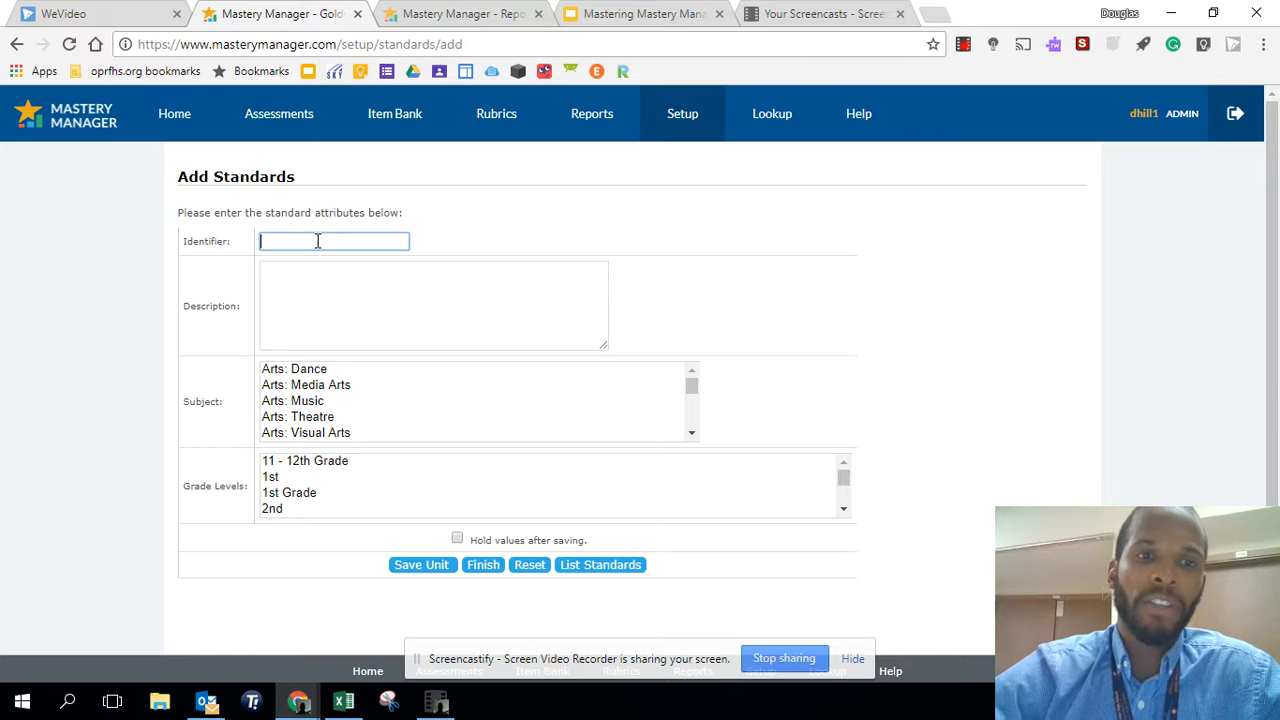
{"action": "type", "text": "Unit 1"}
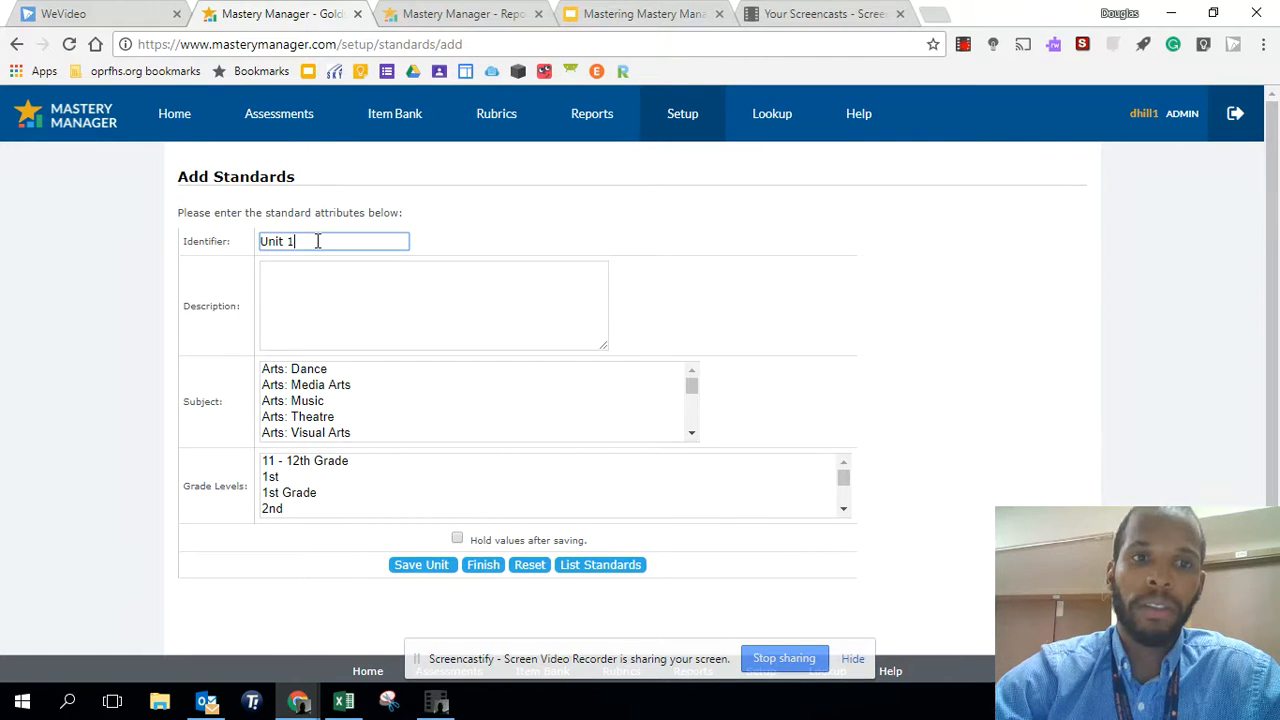
{"action": "left_click", "coordinate": [310, 285]}
{"action": "type", "text": "Unit 1"}
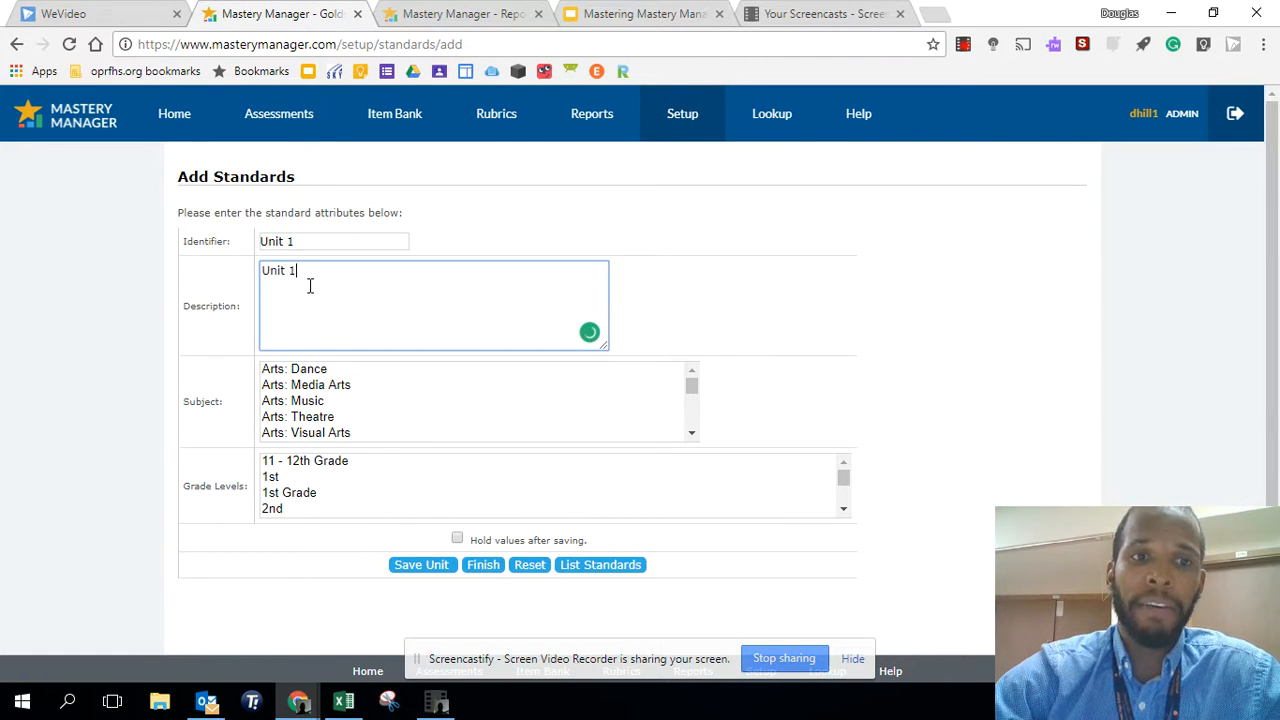
Assign the Technology subject and 11 - 12th Grade level to the unit, save it and finish adding units
{"action": "left_click", "coordinate": [366, 407]}
{"action": "key", "text": "t"}
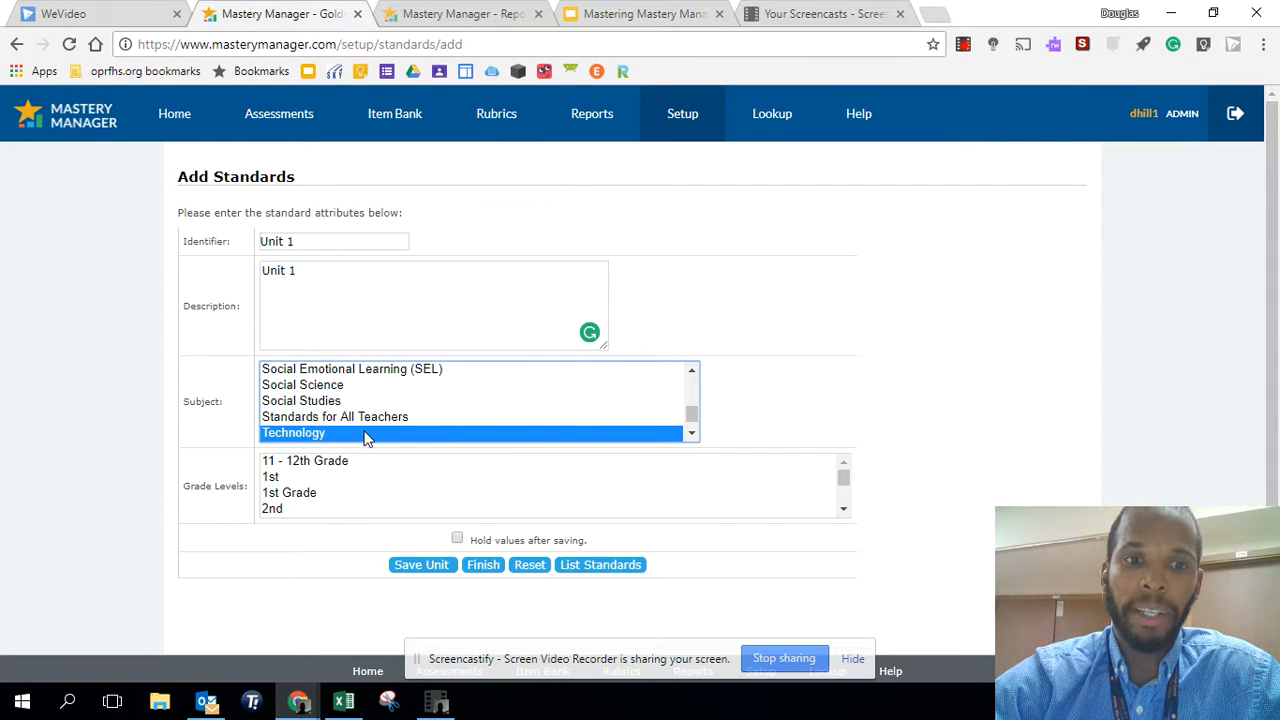
{"action": "left_click", "coordinate": [340, 464]}
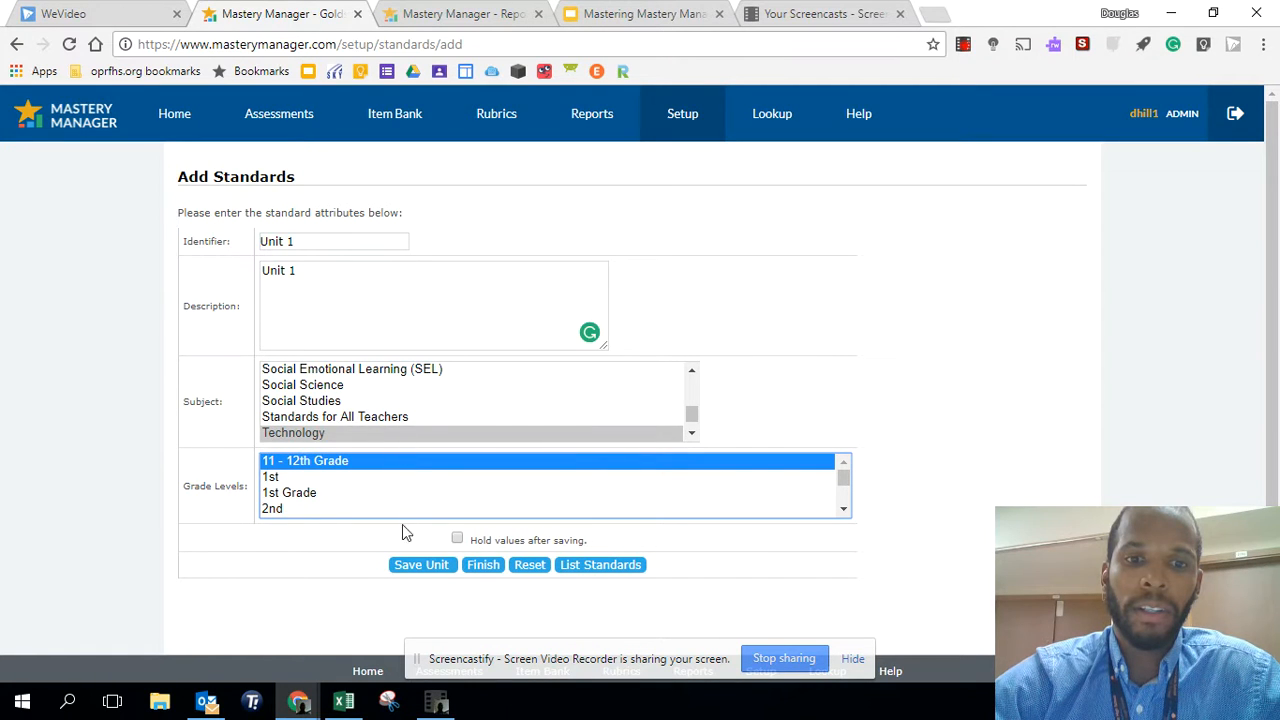
{"action": "left_click", "coordinate": [428, 566]}
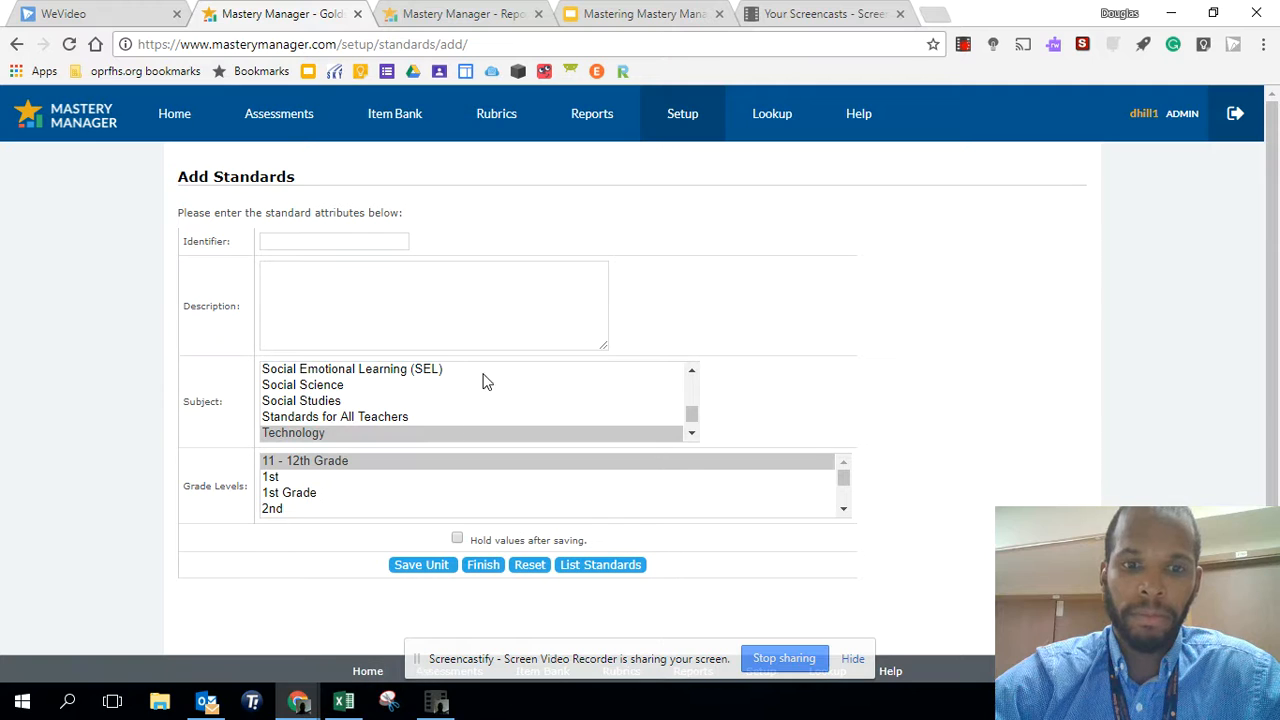
{"action": "left_click", "coordinate": [483, 566]}
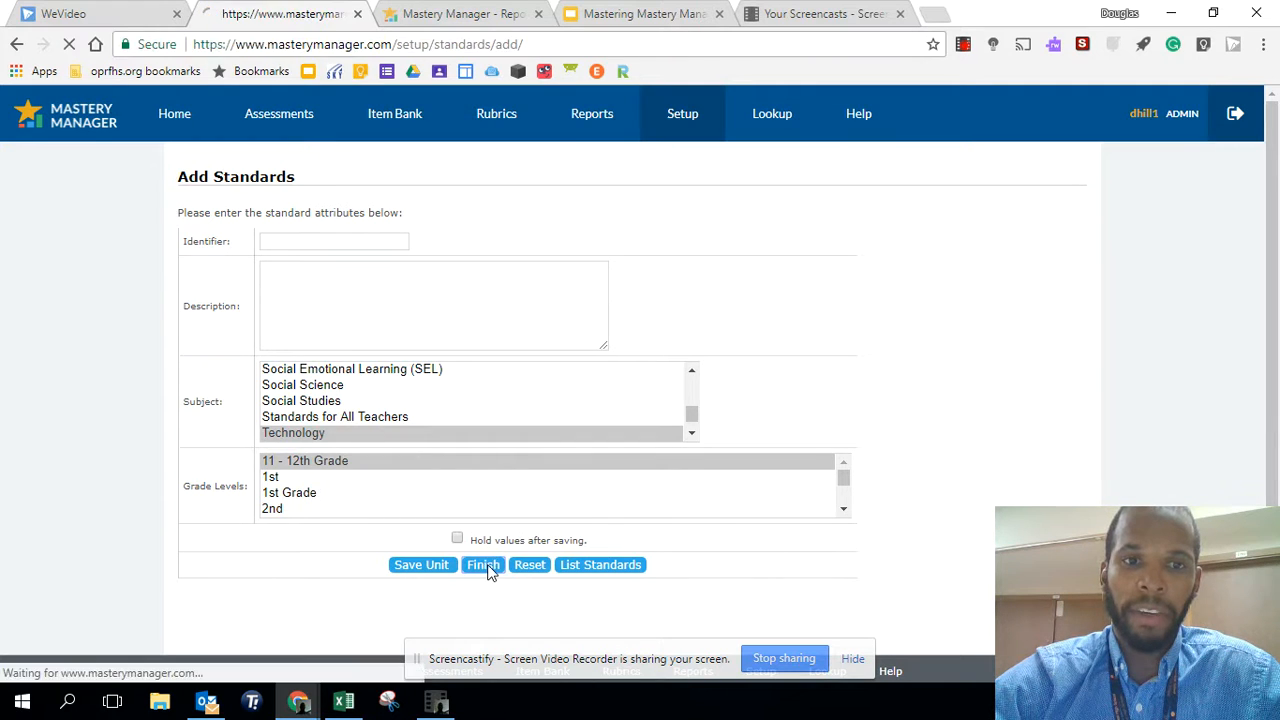
Start adding a standard at the Standard category level
{"action": "left_click", "coordinate": [378, 242]}
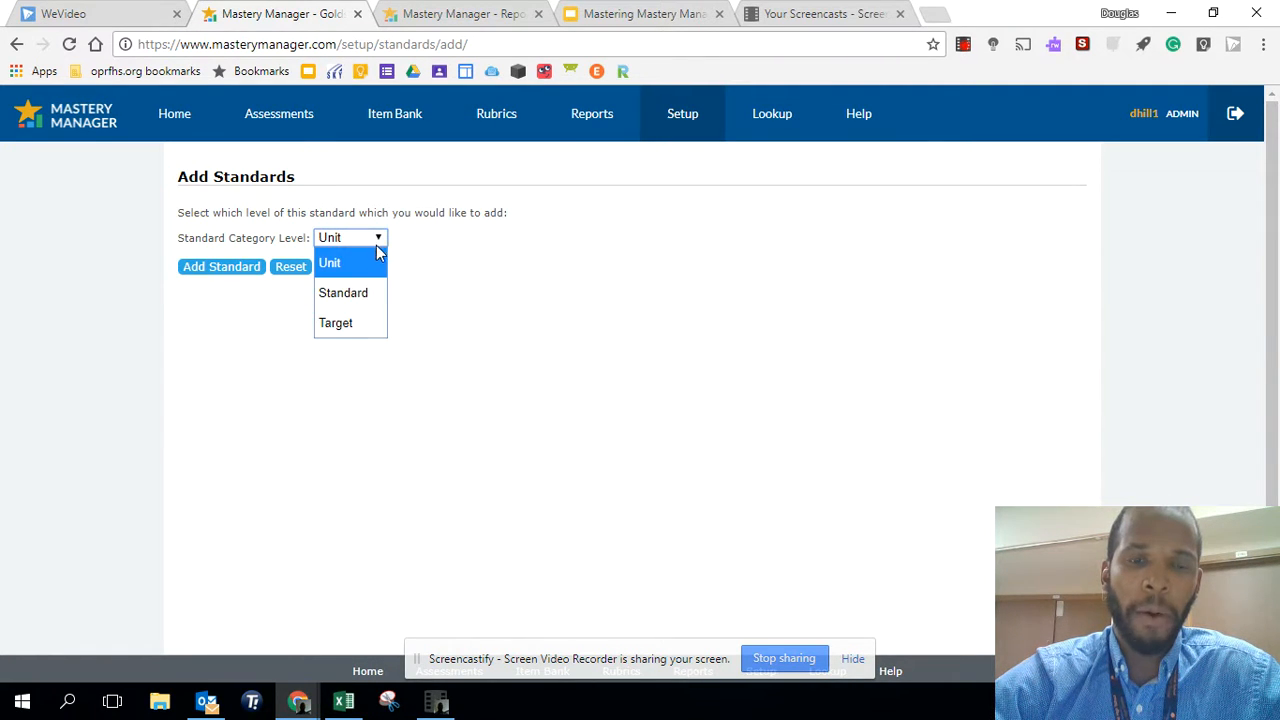
{"action": "left_click", "coordinate": [369, 292]}
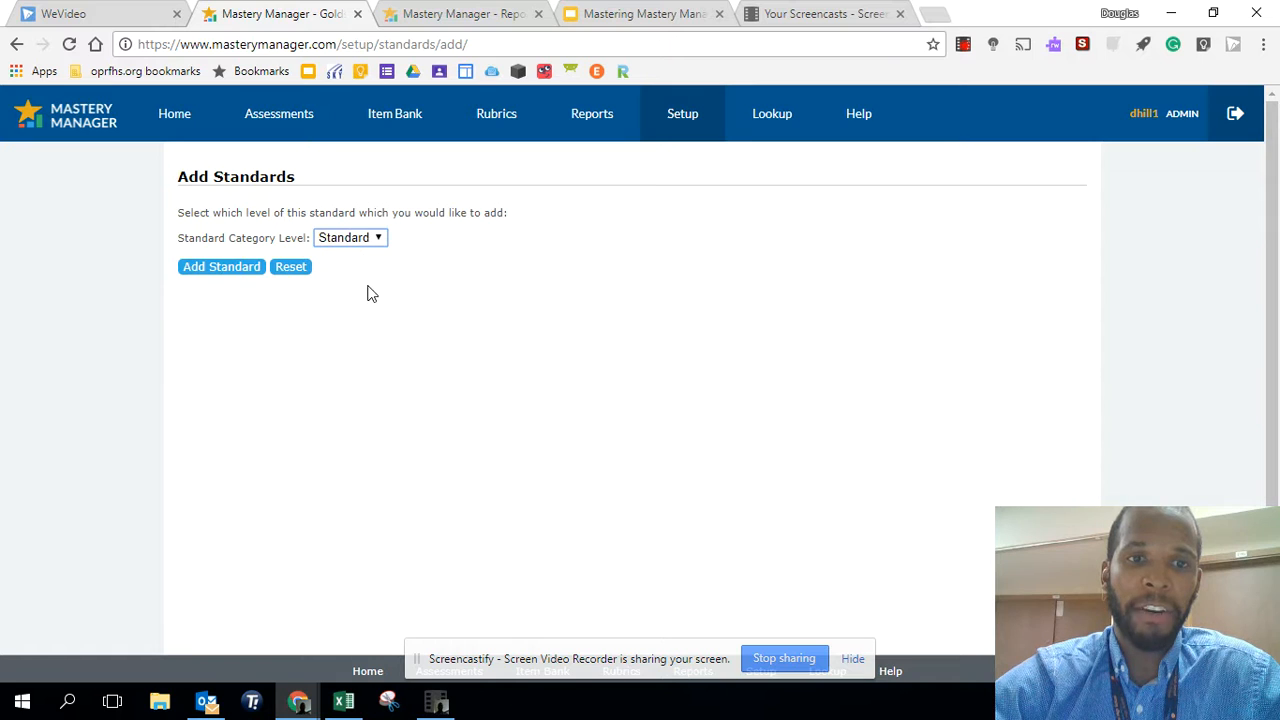
{"action": "left_click", "coordinate": [252, 270]}
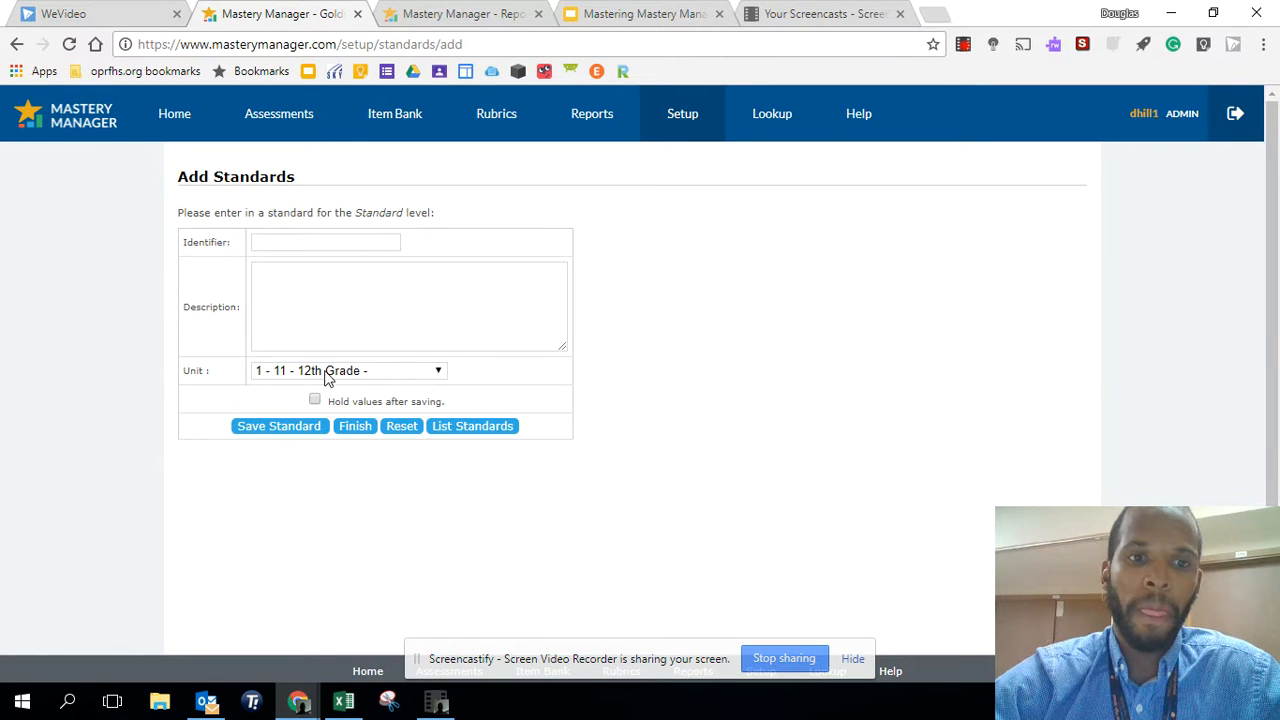
Enter "I know all the parts of the scientific method" as the standard's identifier
{"action": "left_click", "coordinate": [328, 244]}
{"action": "type", "text": "Standard"}
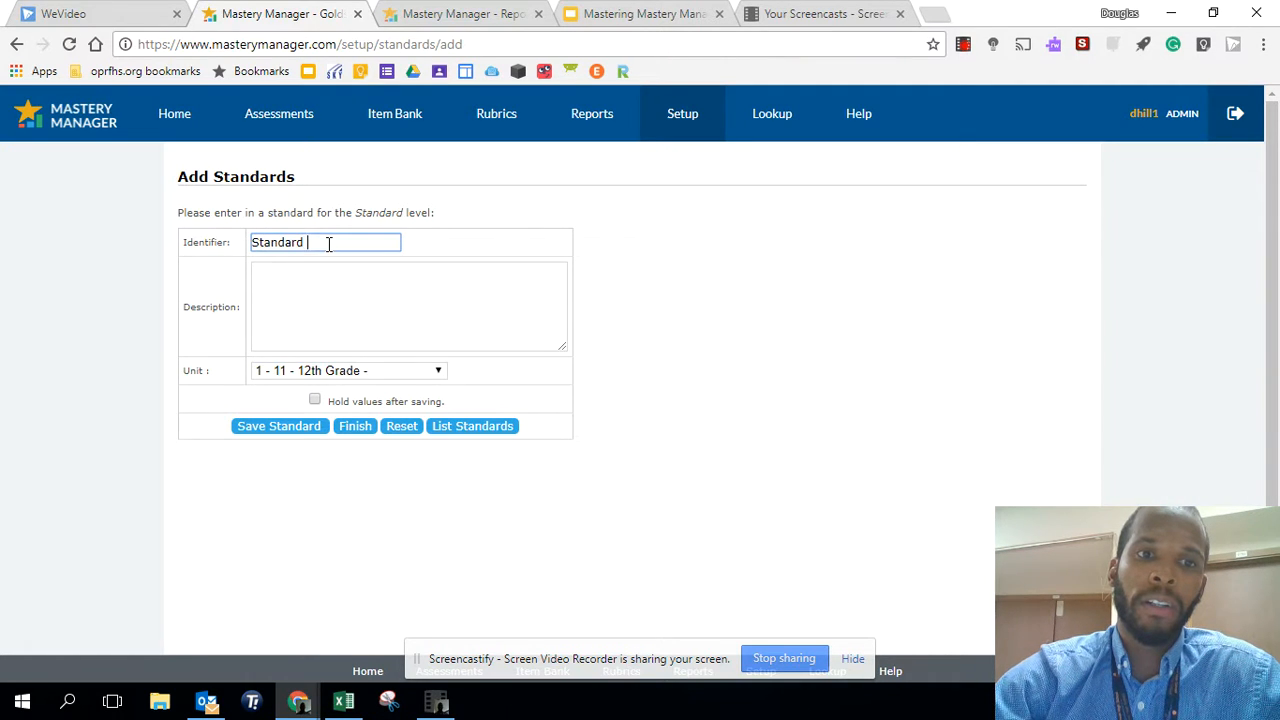
{"action": "key", "text": "BackSpace"}
{"action": "key", "text": "BackSpace"}
{"action": "type", "text": "I know all "}
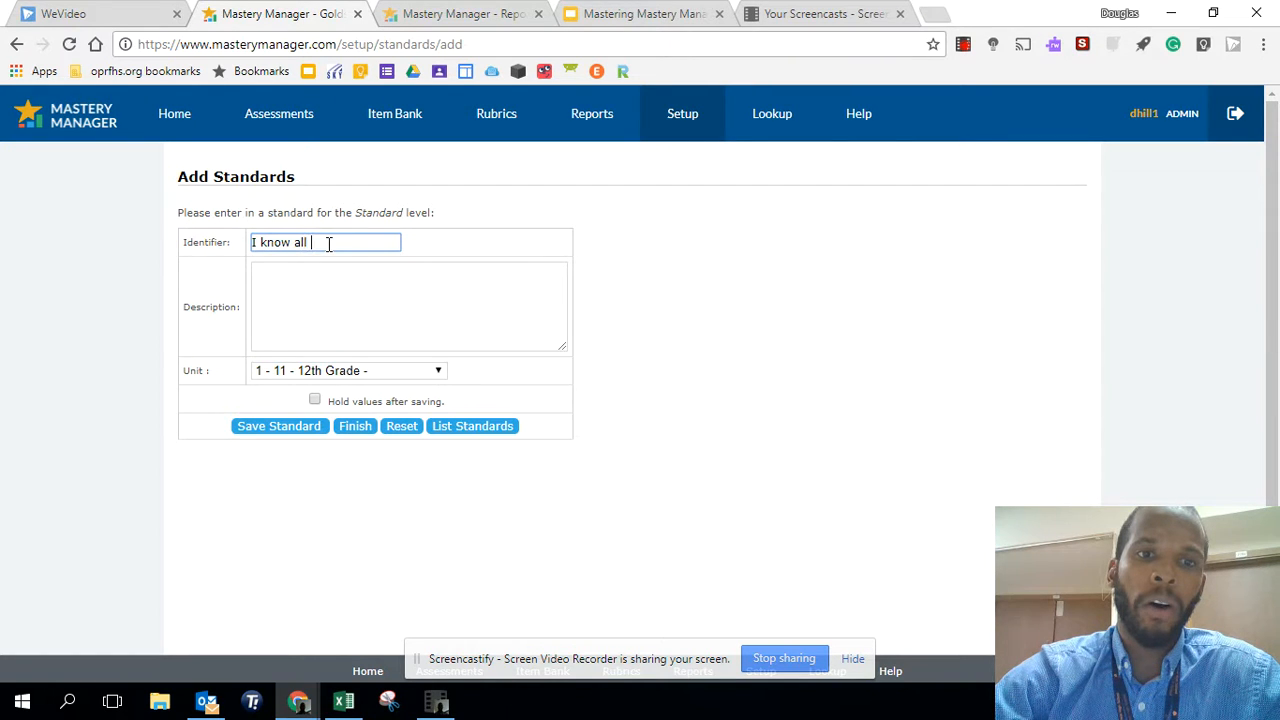
{"action": "type", "text": "the parts of th"}
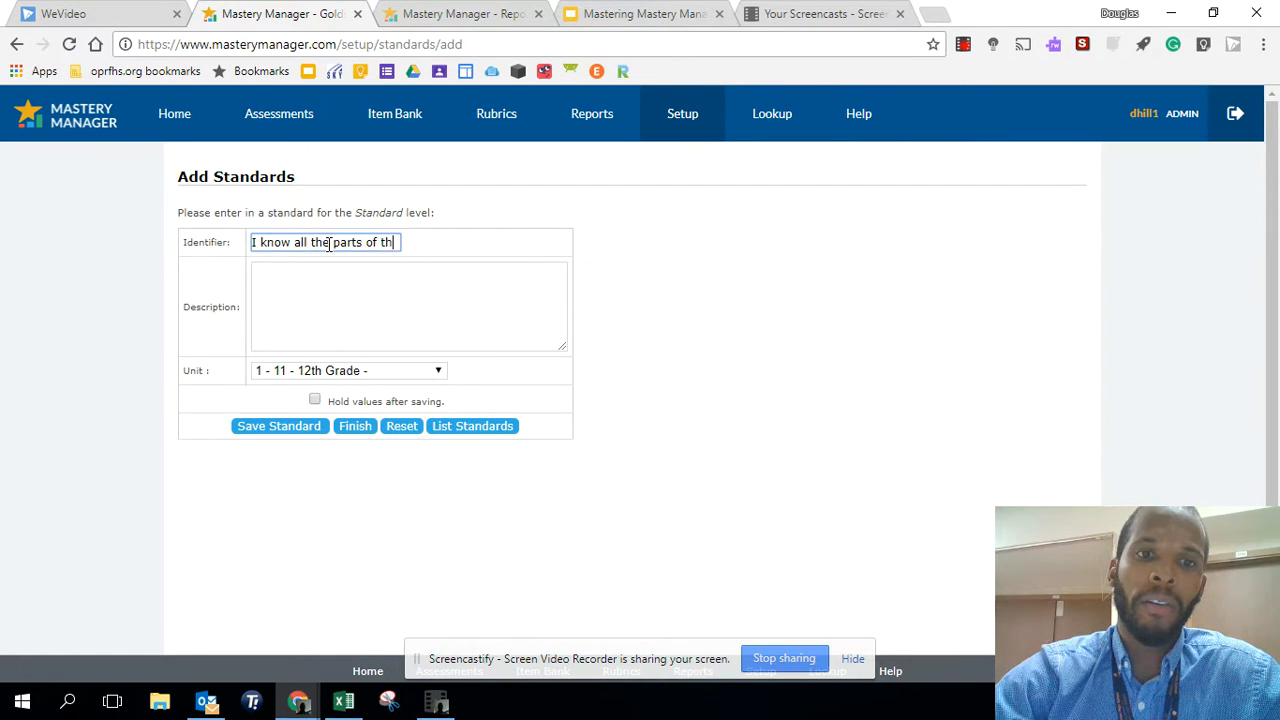
{"action": "type", "text": "e scientific"}
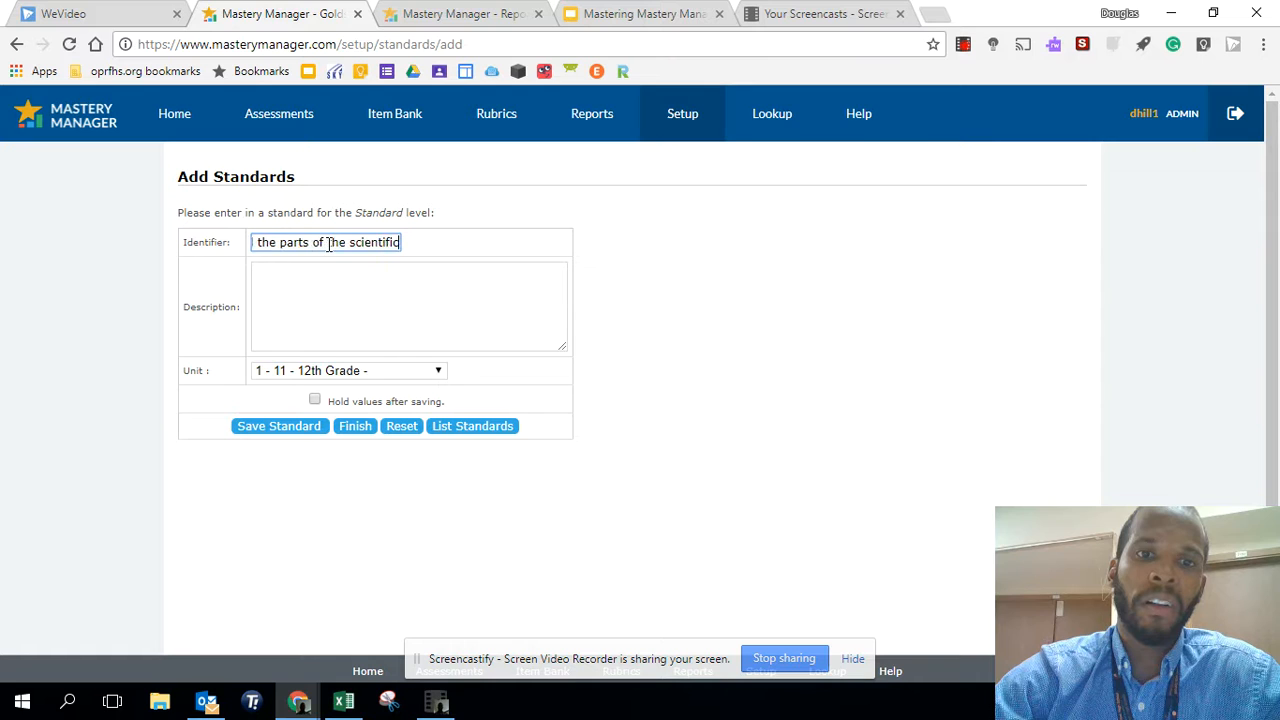
{"action": "type", "text": " method"}
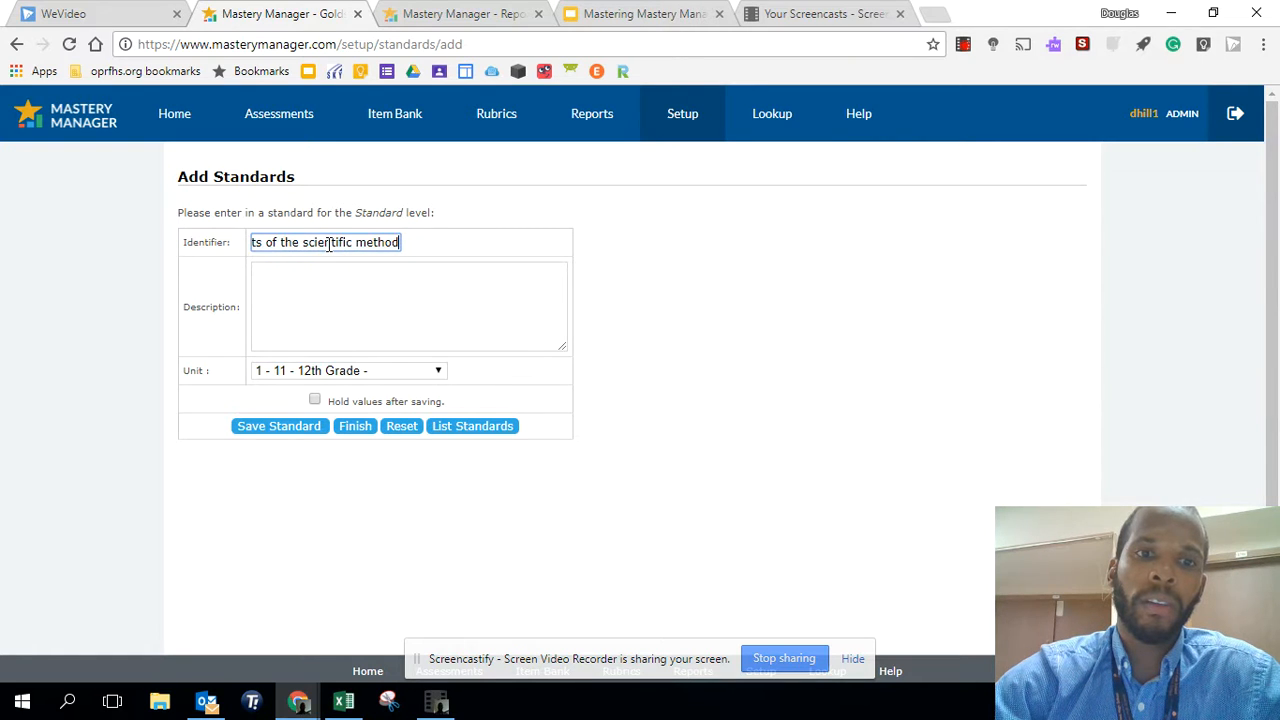
Copy the identifier text into the description, save the standard and finish adding at the Standard level
{"action": "triple_click", "coordinate": [329, 243]}
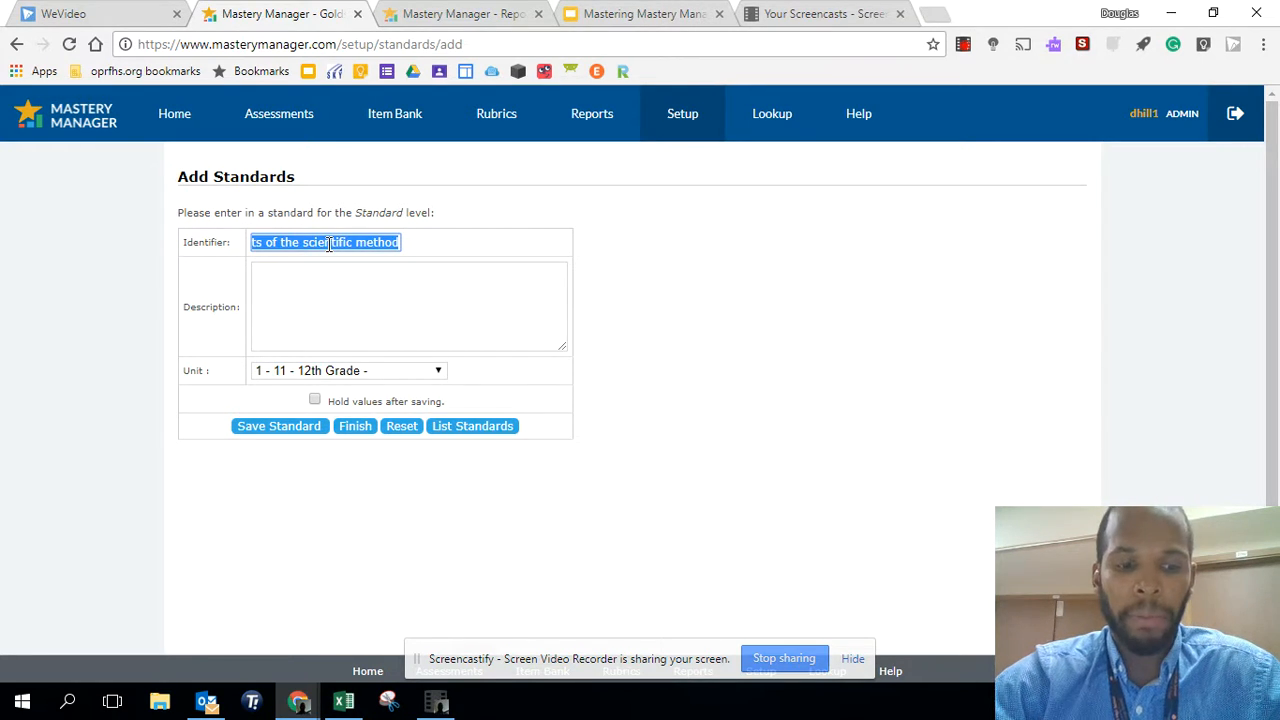
{"action": "key", "text": "ctrl+c"}
{"action": "left_click", "coordinate": [317, 274]}
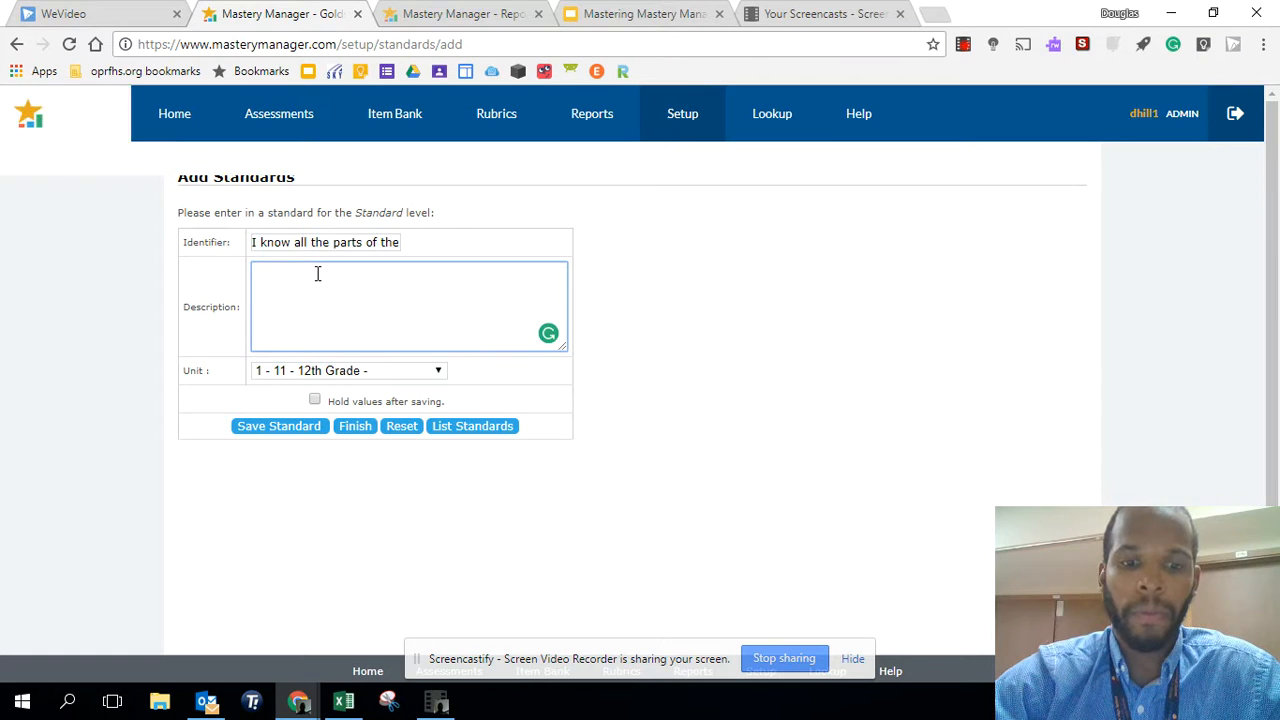
{"action": "key", "text": "ctrl+v"}
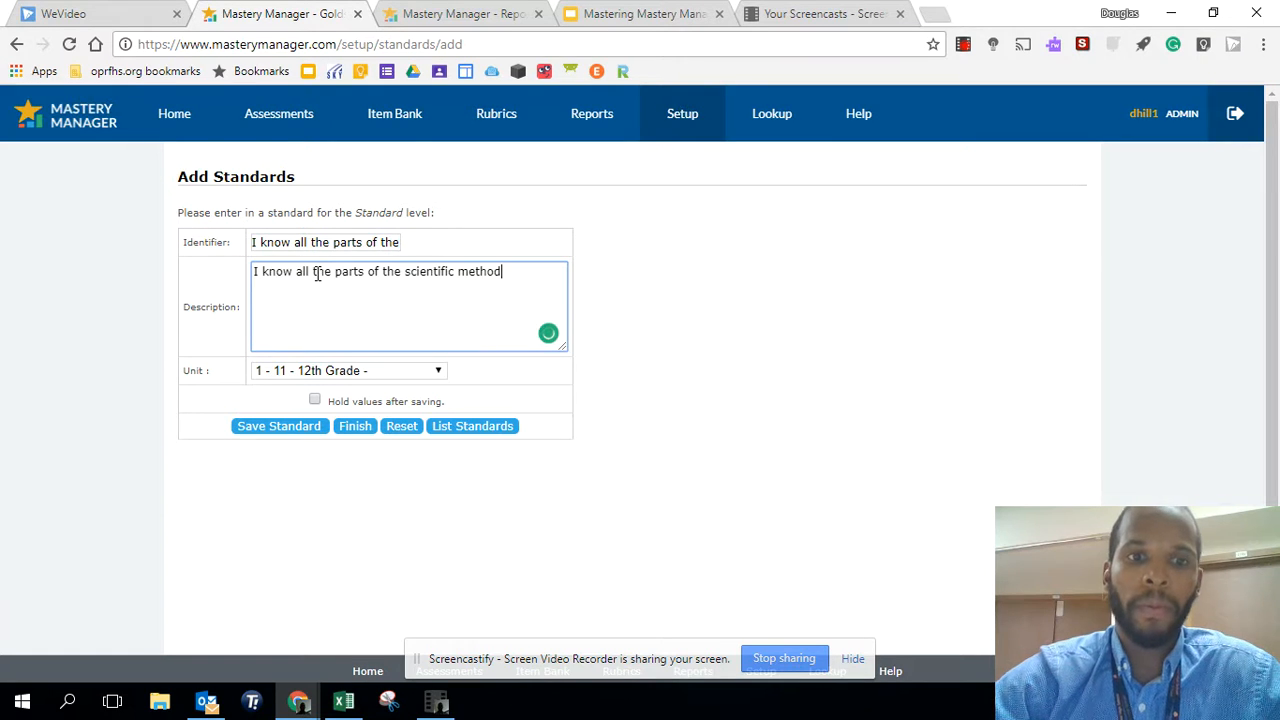
{"action": "left_click", "coordinate": [300, 433]}
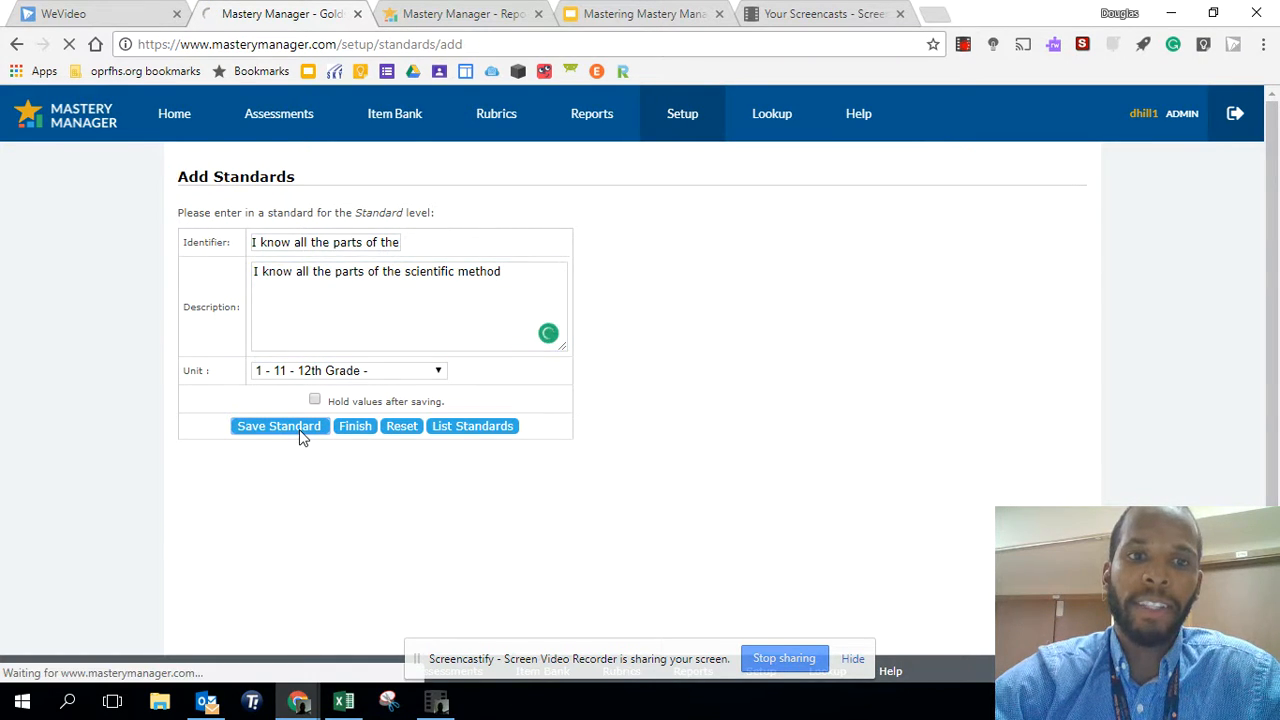
{"action": "left_click", "coordinate": [368, 428]}
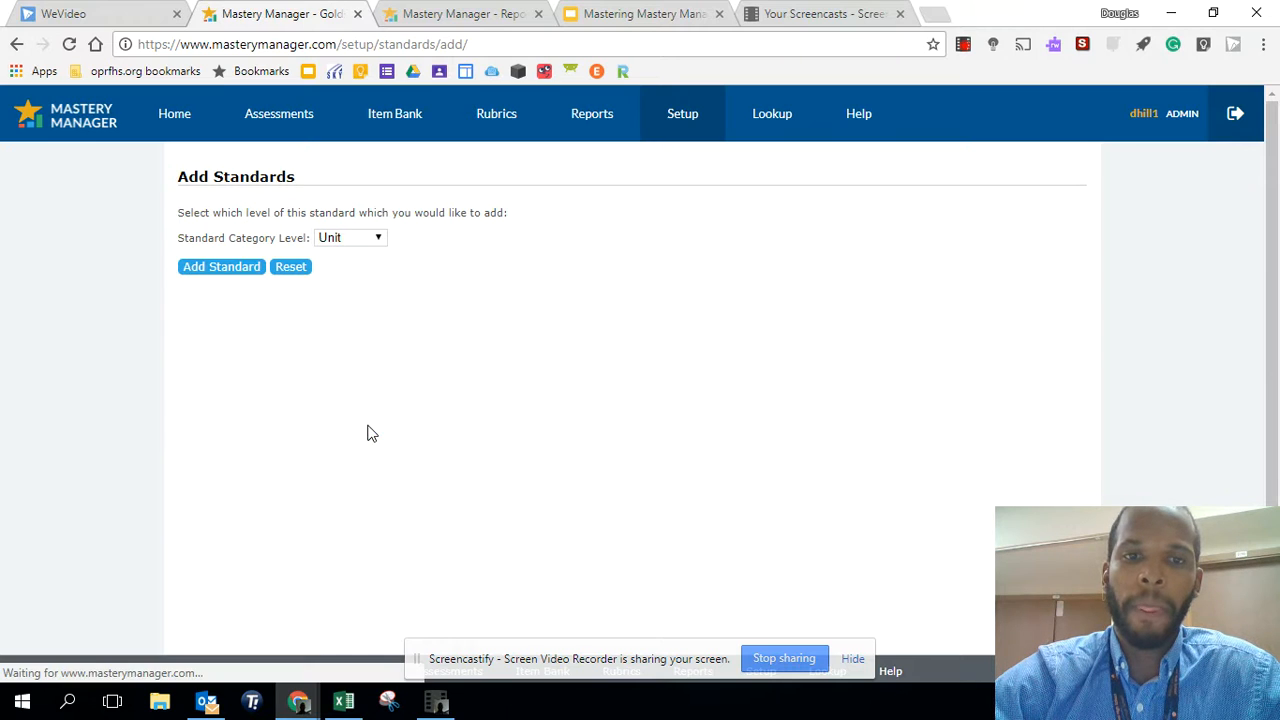
Start a standard at the Target level under the "I know all the parts of the scientific method" standard
{"action": "left_click", "coordinate": [372, 238]}
{"action": "left_click", "coordinate": [352, 322]}
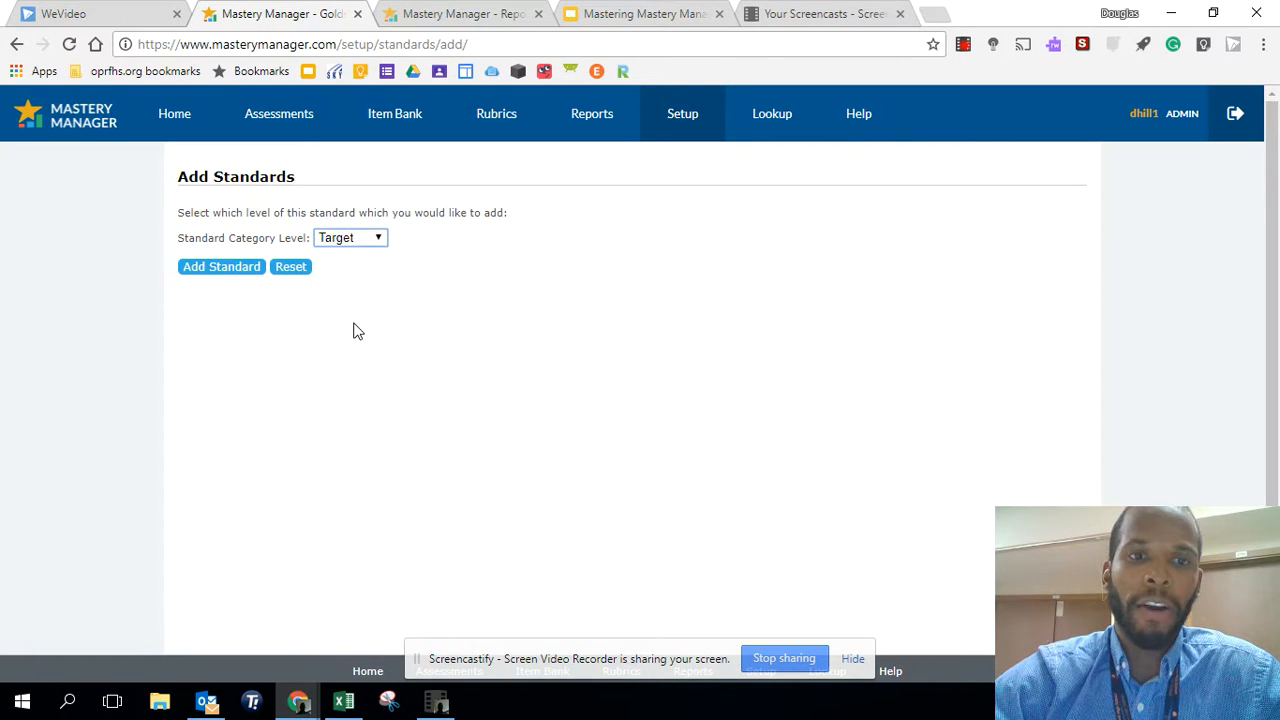
{"action": "left_click", "coordinate": [234, 266]}
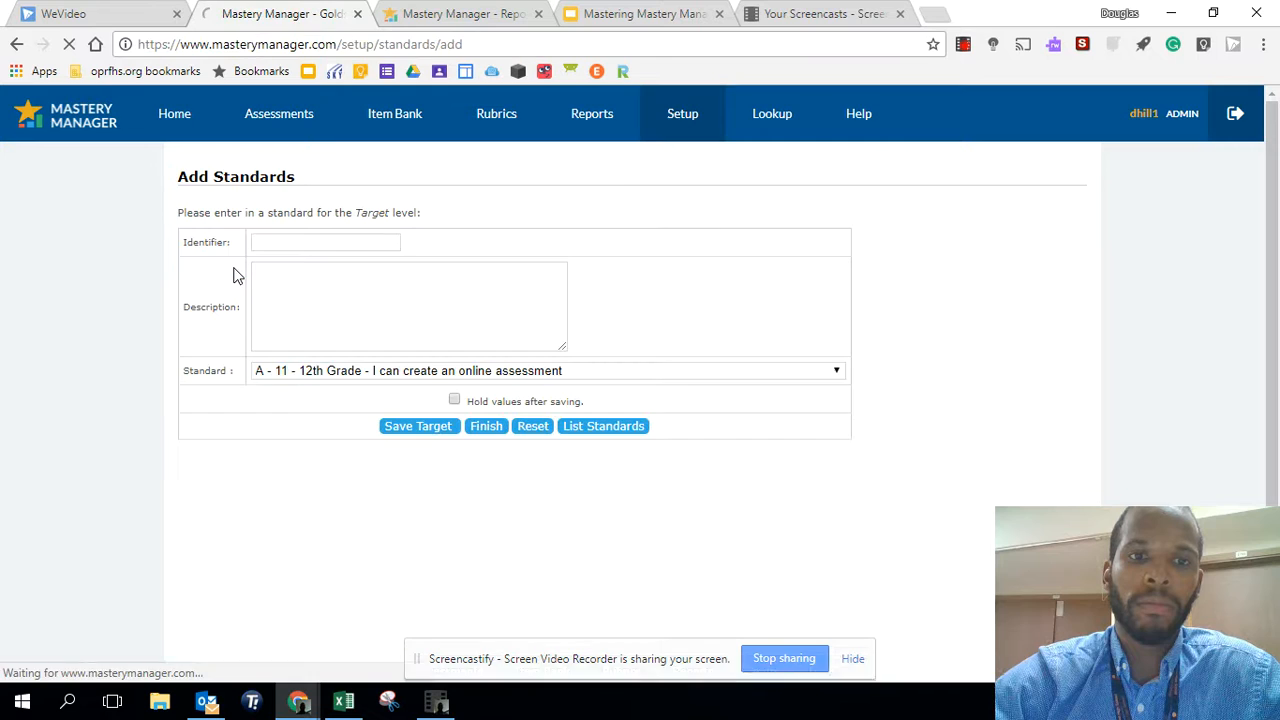
{"action": "left_click", "coordinate": [445, 372]}
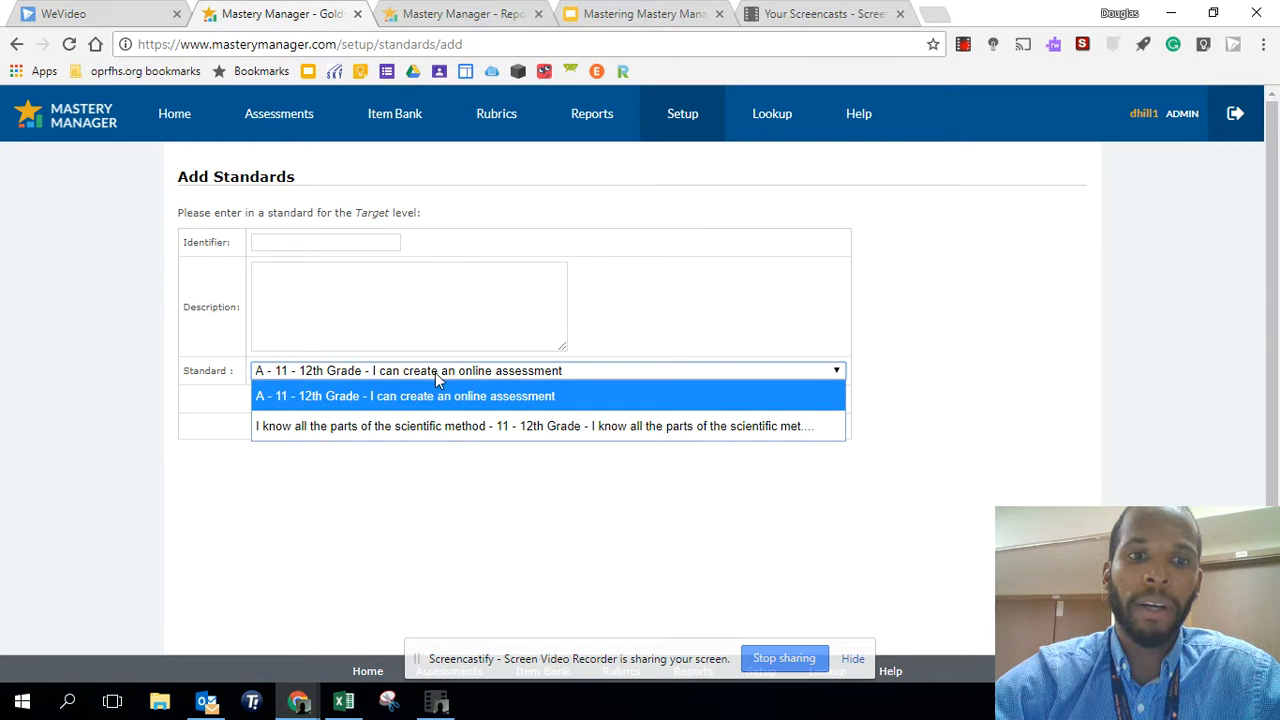
{"action": "left_click", "coordinate": [411, 420]}
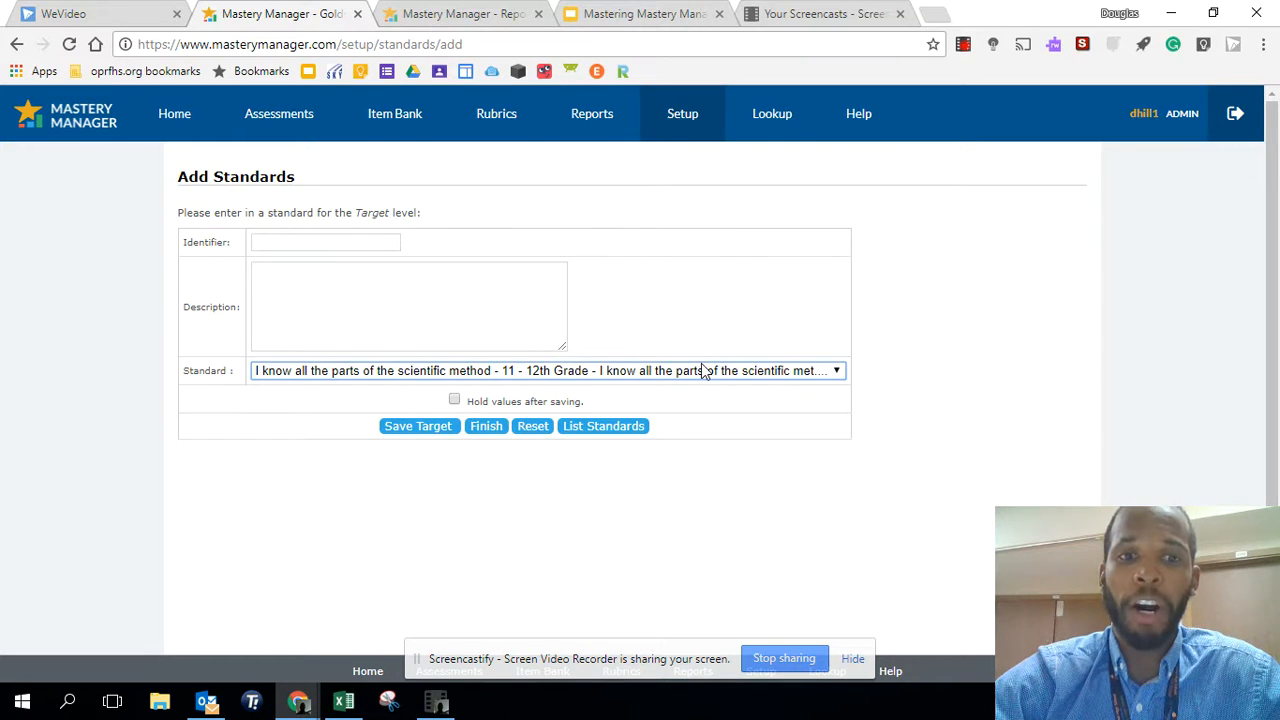
Enter "I can write a hypothesis" as the target's identifier and description, save it and finish adding targets
{"action": "left_click", "coordinate": [352, 248]}
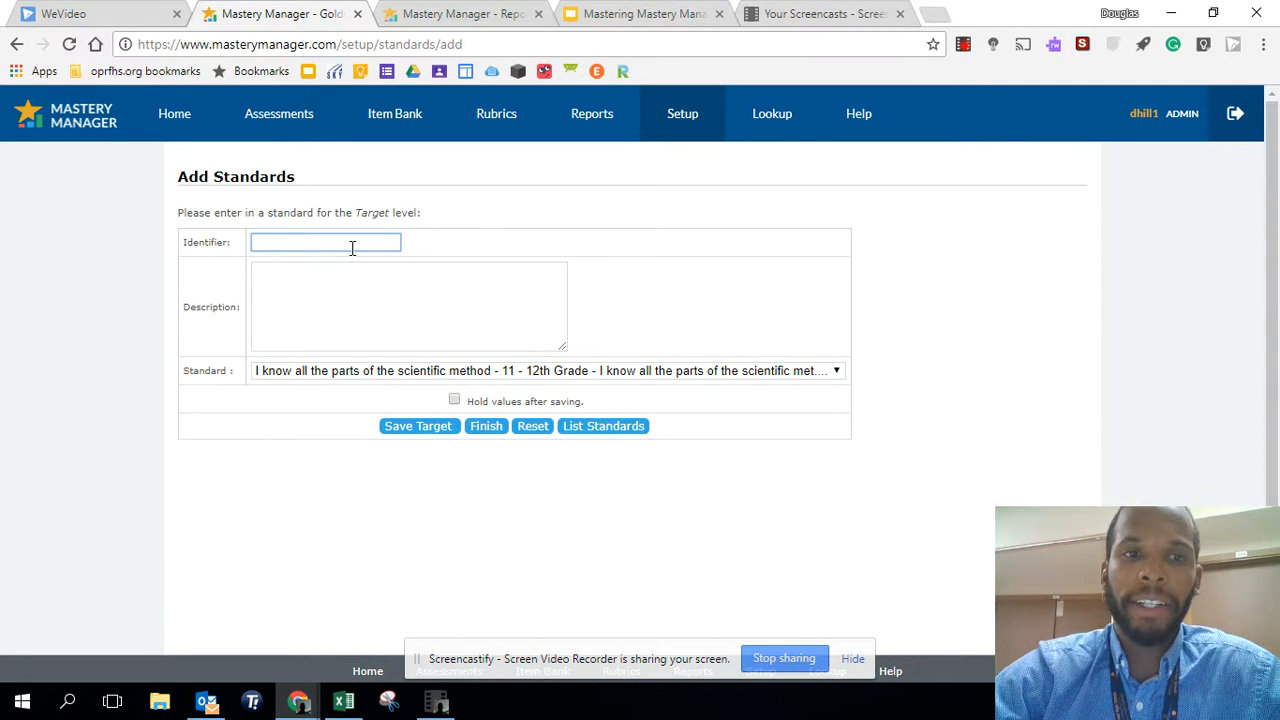
{"action": "type", "text": "I can write a hypothesis"}
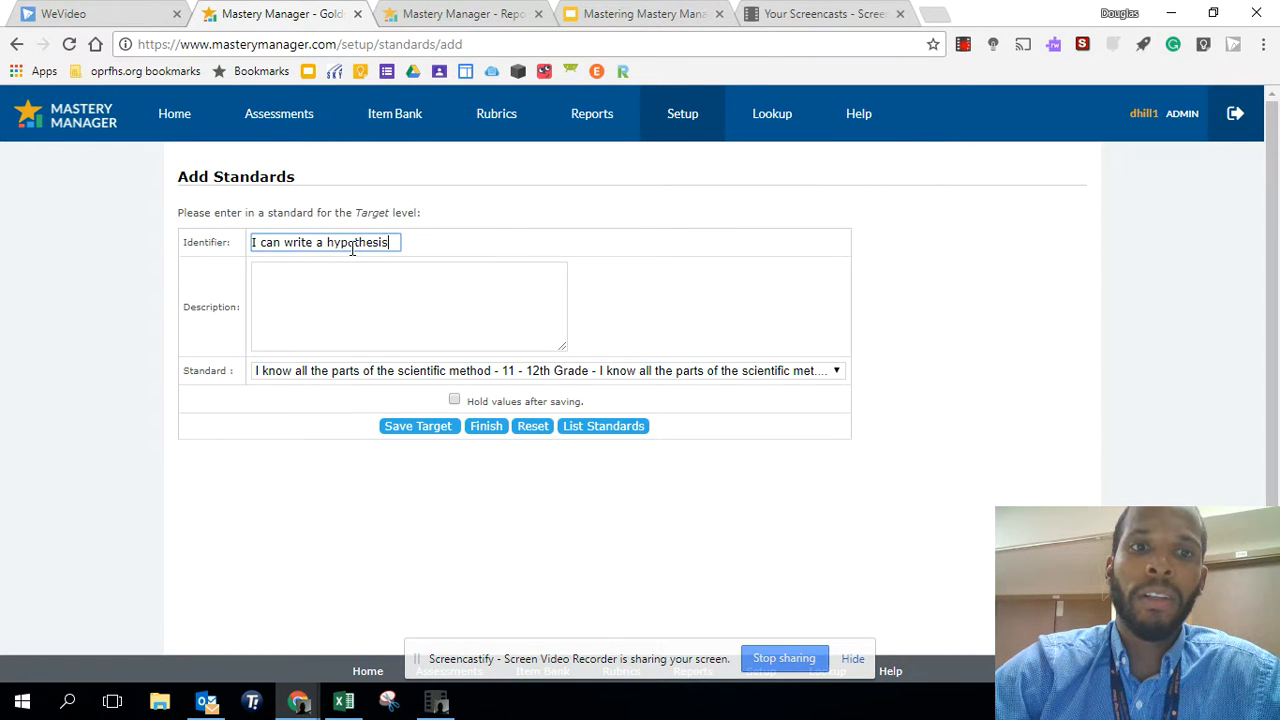
{"action": "triple_click", "coordinate": [347, 242]}
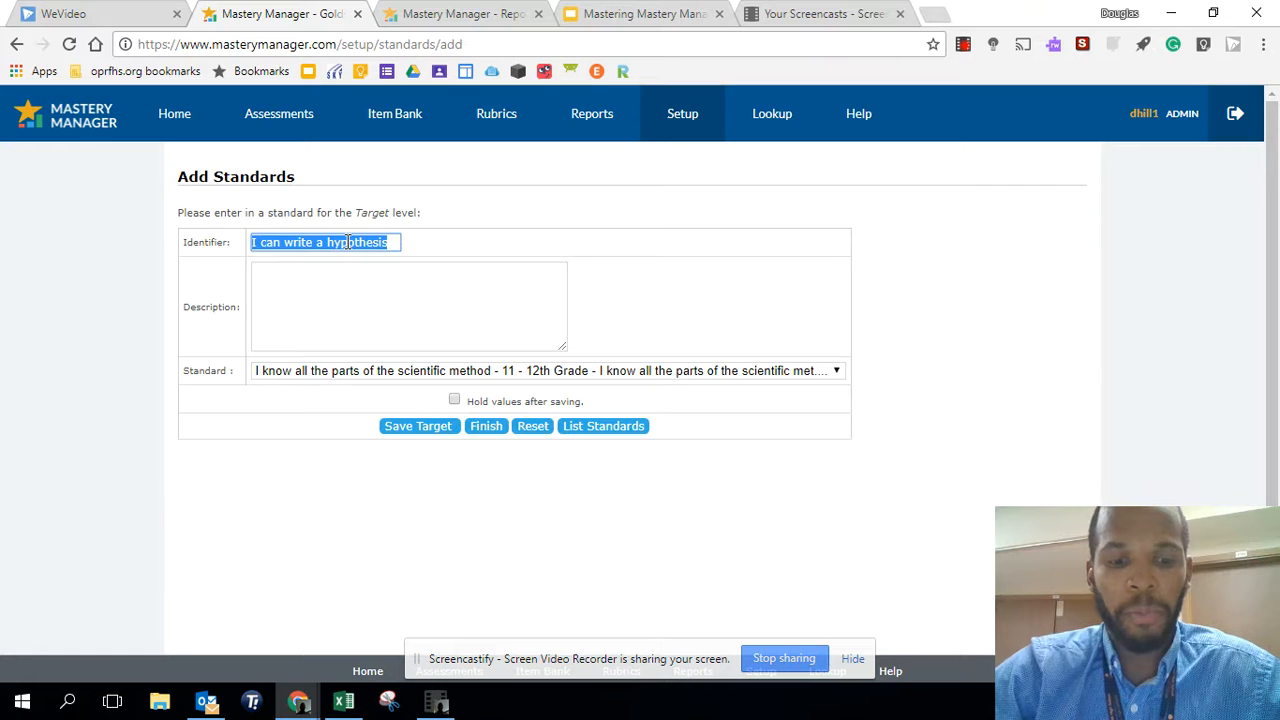
{"action": "left_click", "coordinate": [337, 299]}
{"action": "key", "text": "ctrl+v"}
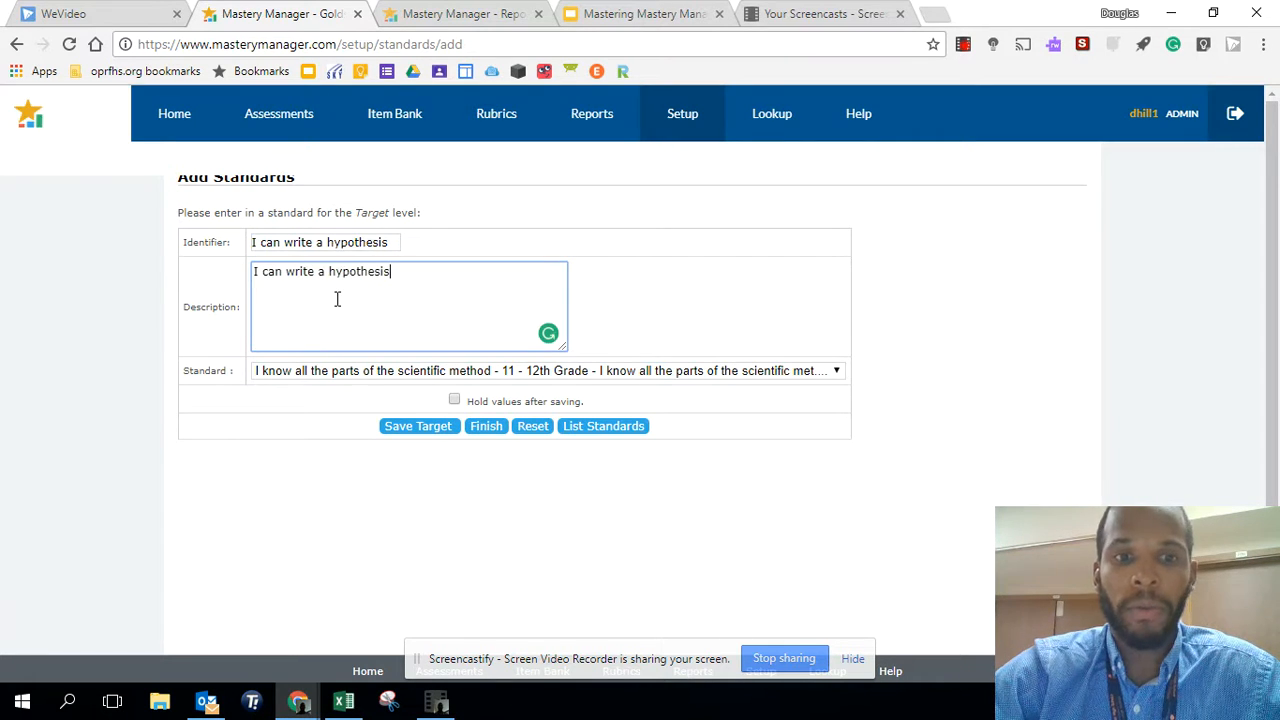
{"action": "left_click", "coordinate": [420, 430]}
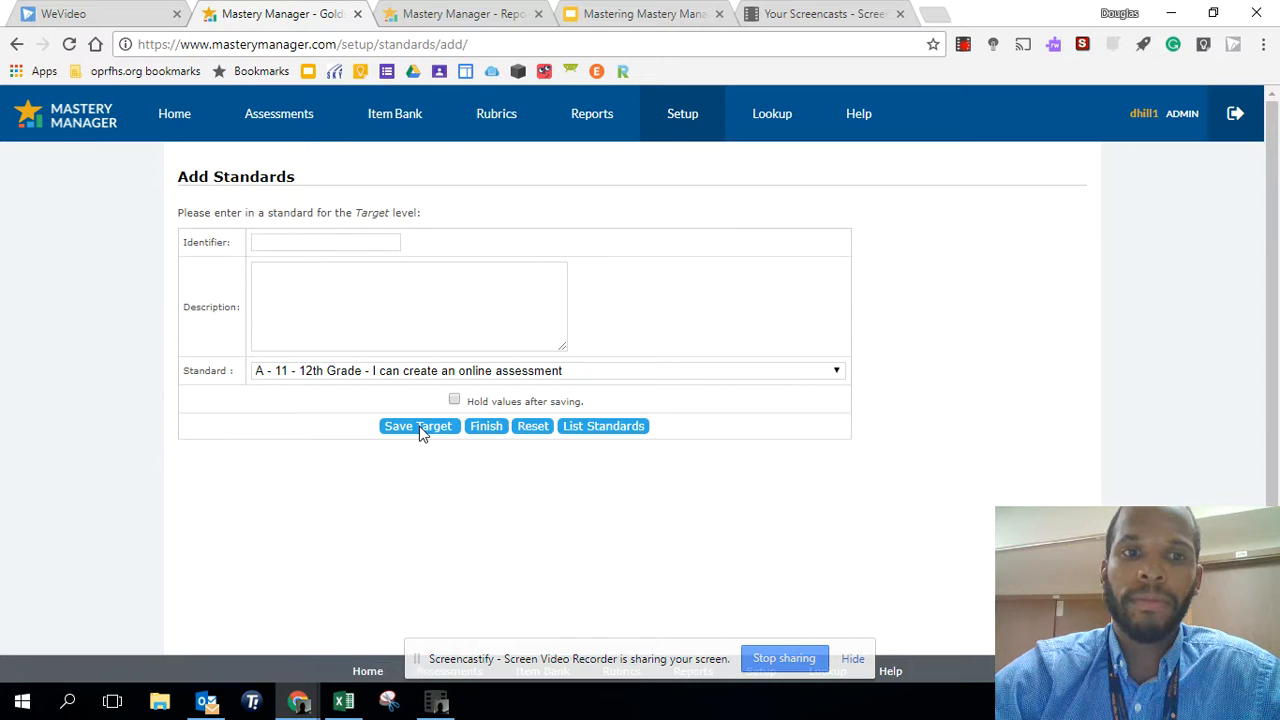
{"action": "left_click", "coordinate": [486, 426]}
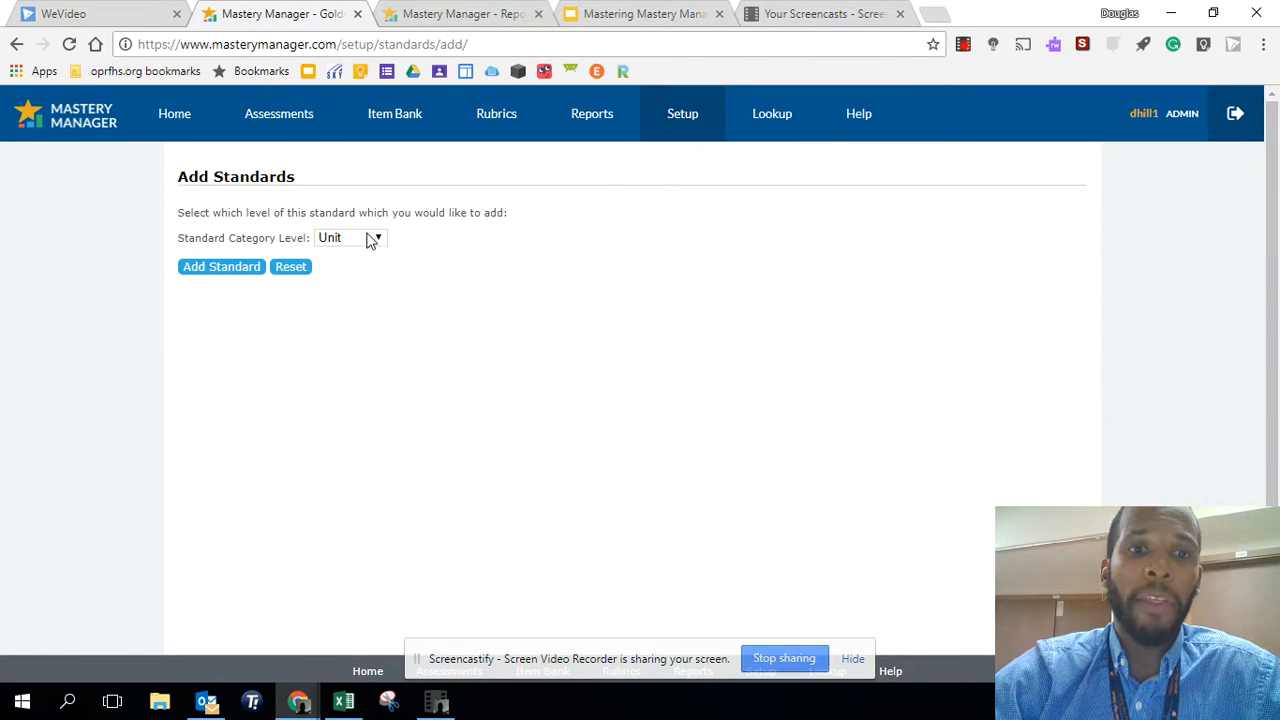
Start another standard at the Unit level and enter "unit 2" as both its identifier and its description
{"action": "left_click", "coordinate": [352, 246]}
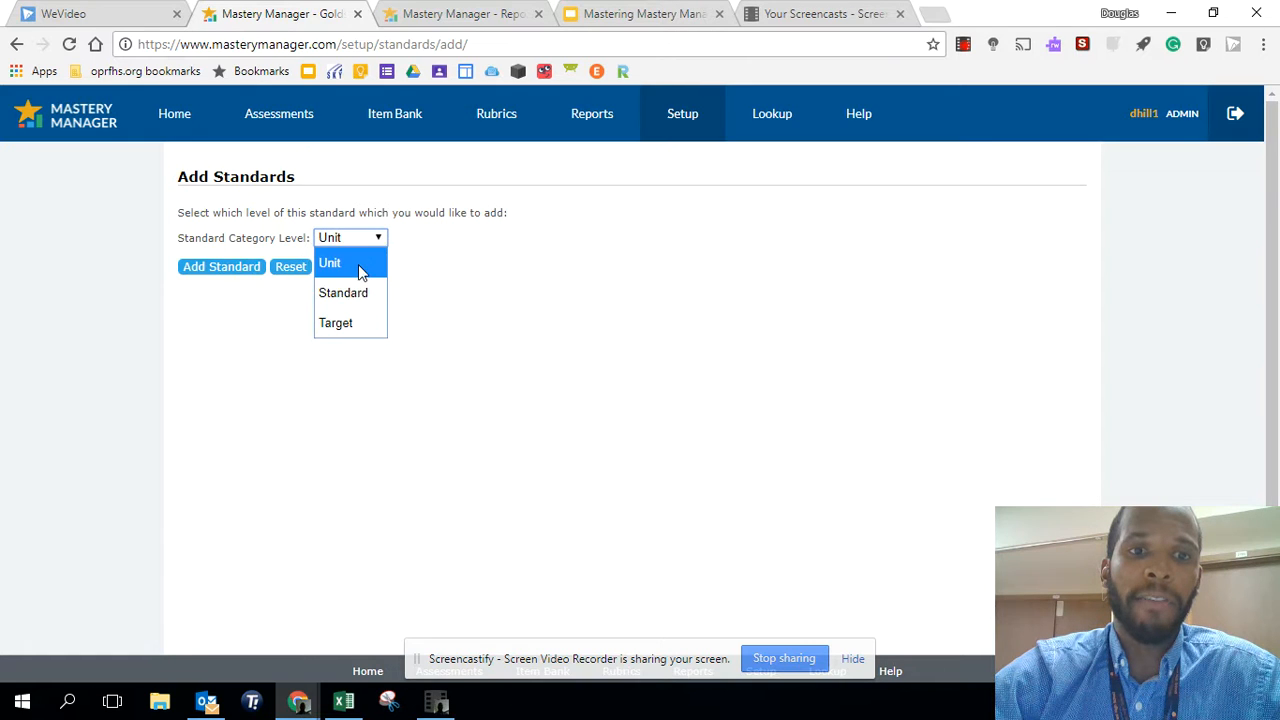
{"action": "left_click", "coordinate": [358, 264]}
{"action": "left_click", "coordinate": [361, 246]}
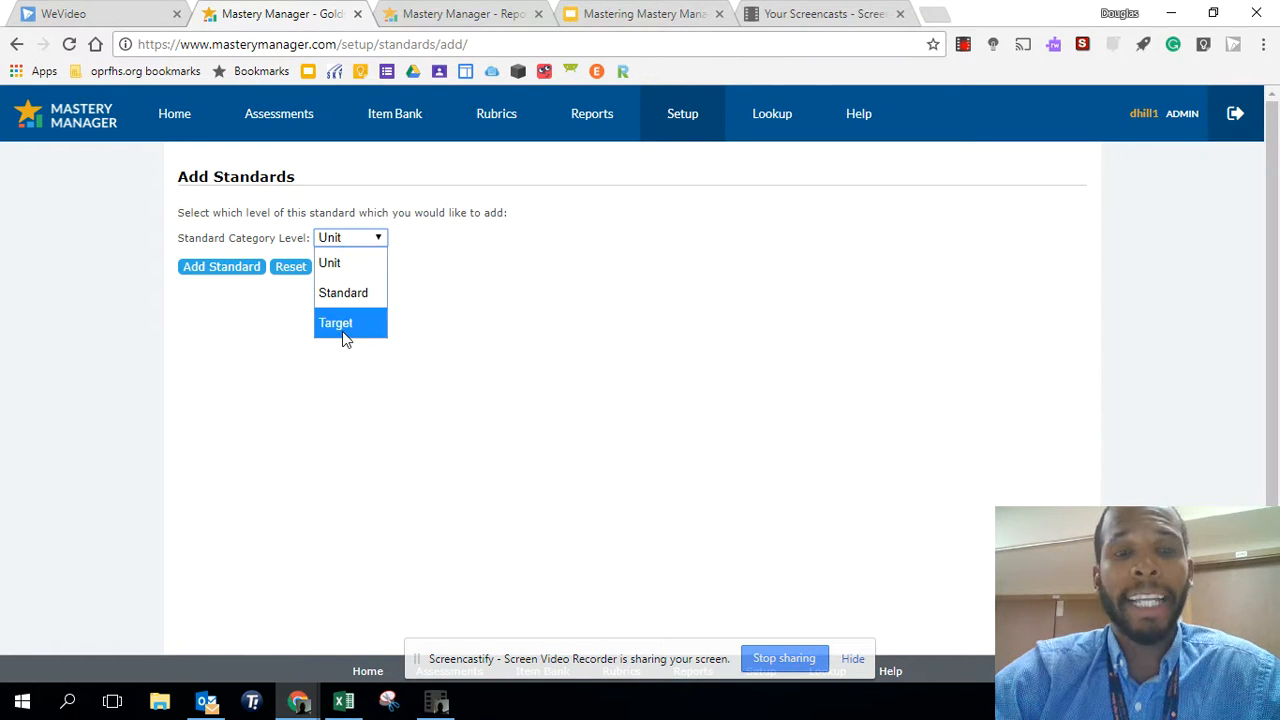
{"action": "left_click", "coordinate": [364, 271]}
{"action": "left_click", "coordinate": [247, 271]}
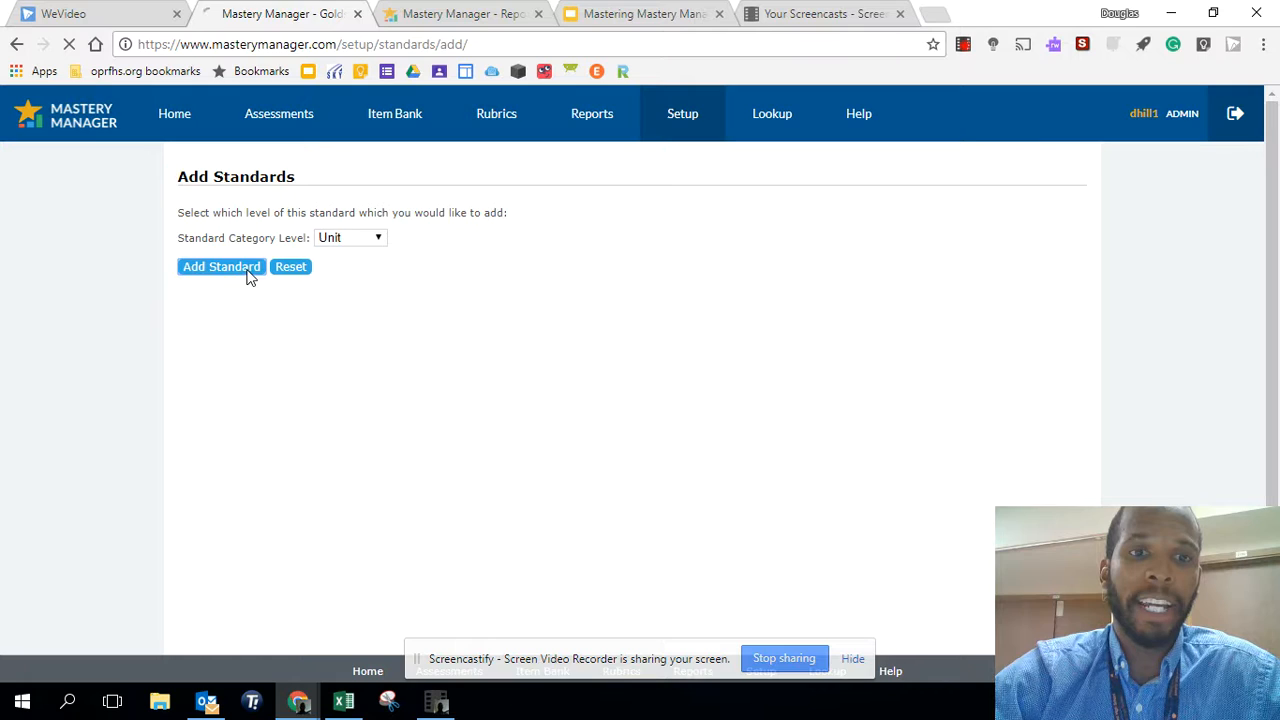
{"action": "left_click", "coordinate": [322, 241]}
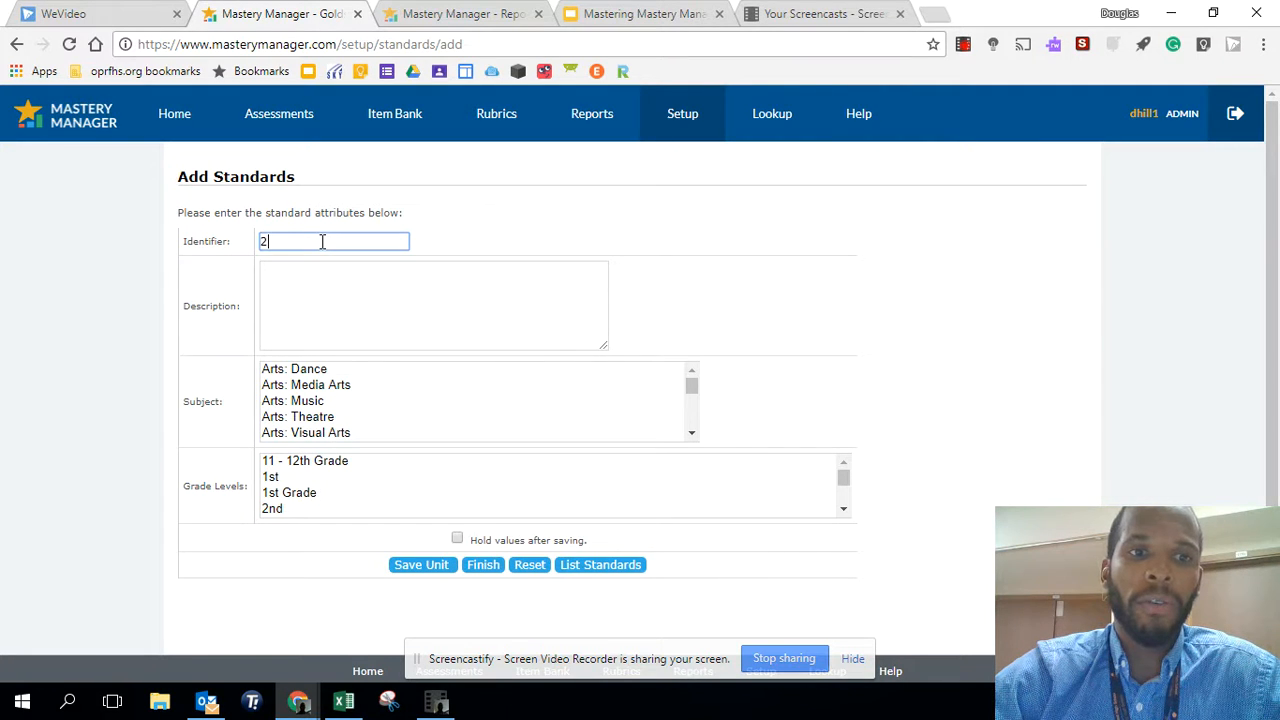
{"action": "type", "text": "unit 2"}
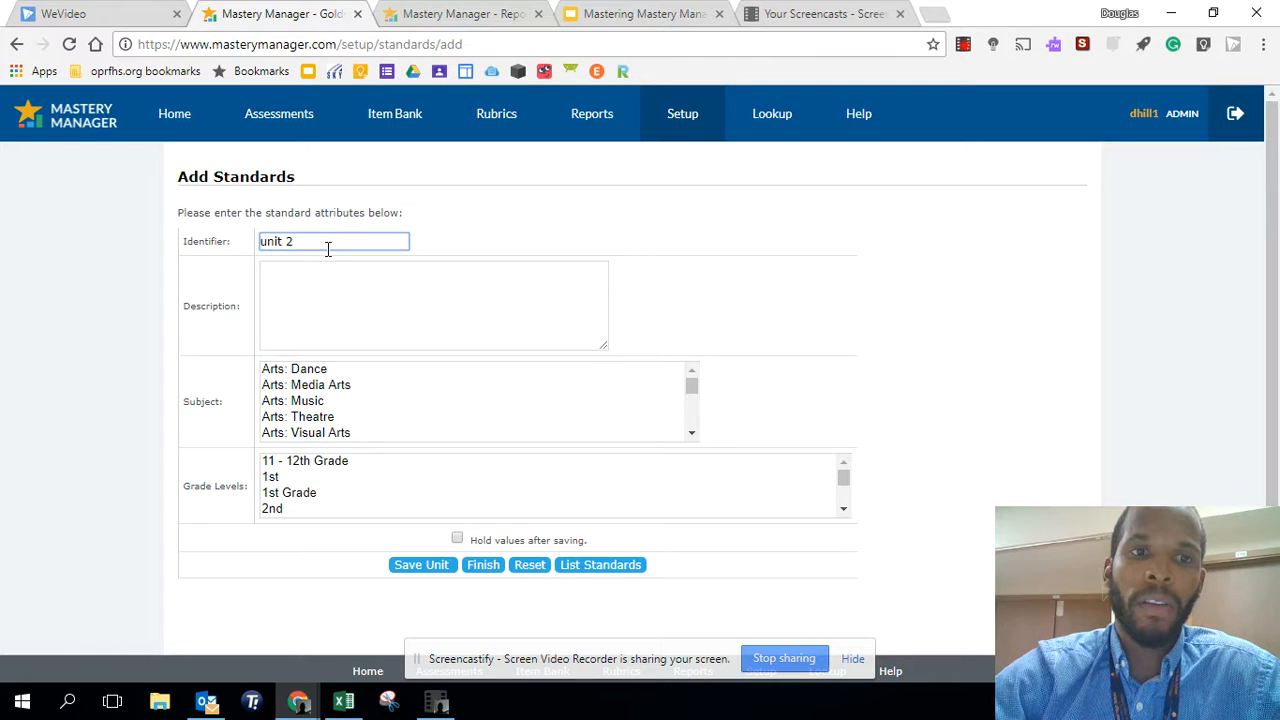
{"action": "key", "text": "BackSpace"}
{"action": "key", "text": "BackSpace"}
{"action": "key", "text": "BackSpace"}
{"action": "key", "text": "BackSpace"}
{"action": "key", "text": "BackSpace"}
{"action": "key", "text": "BackSpace"}
{"action": "type", "text": "unit 2"}
{"action": "left_click", "coordinate": [312, 275]}
{"action": "type", "text": "unit 2"}
Assign the Technology subject and 11 - 12th Grade level to unit 2, save it and finish adding units
{"action": "left_click", "coordinate": [355, 391]}
{"action": "key", "text": "t"}
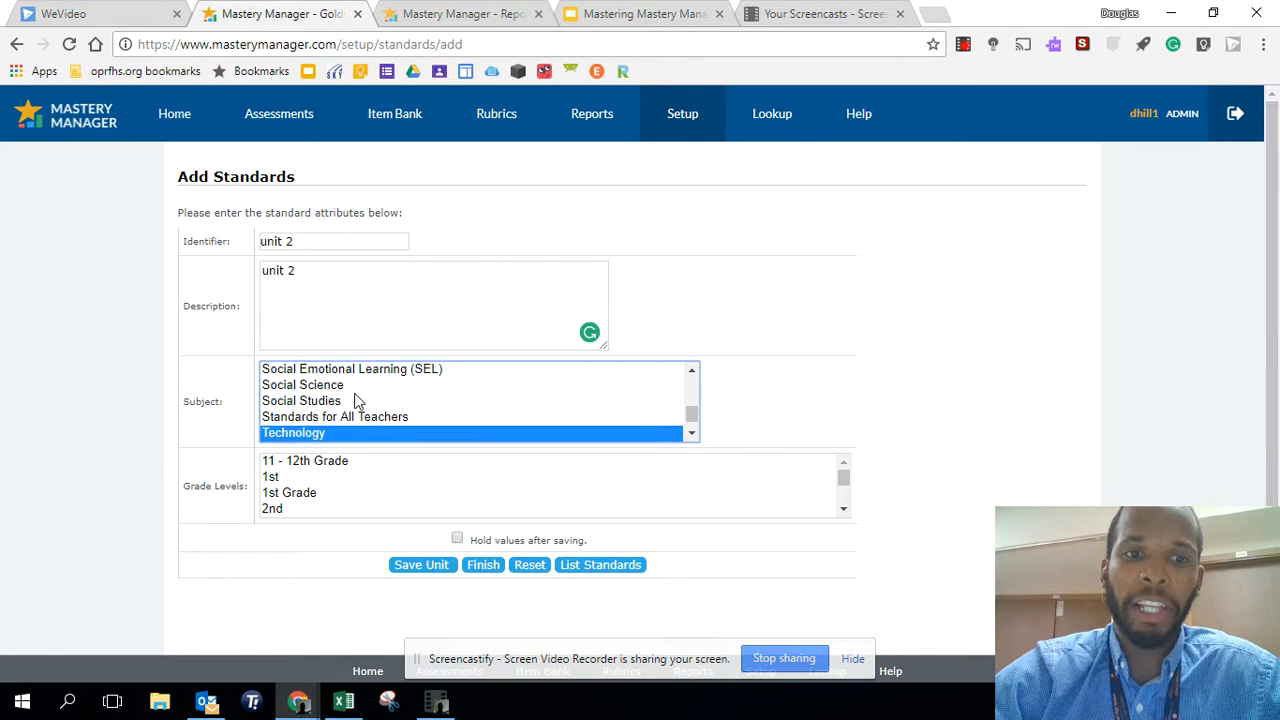
{"action": "left_click", "coordinate": [338, 462]}
{"action": "left_click", "coordinate": [445, 566]}
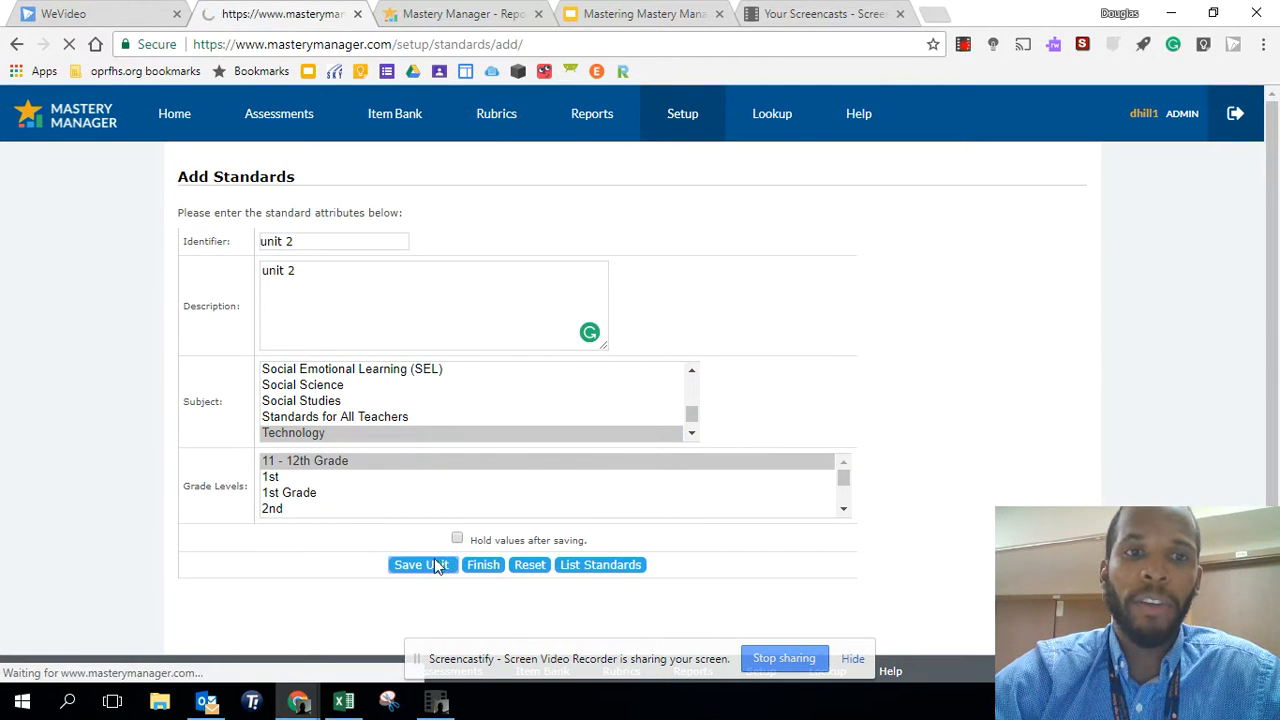
{"action": "left_click", "coordinate": [484, 566]}
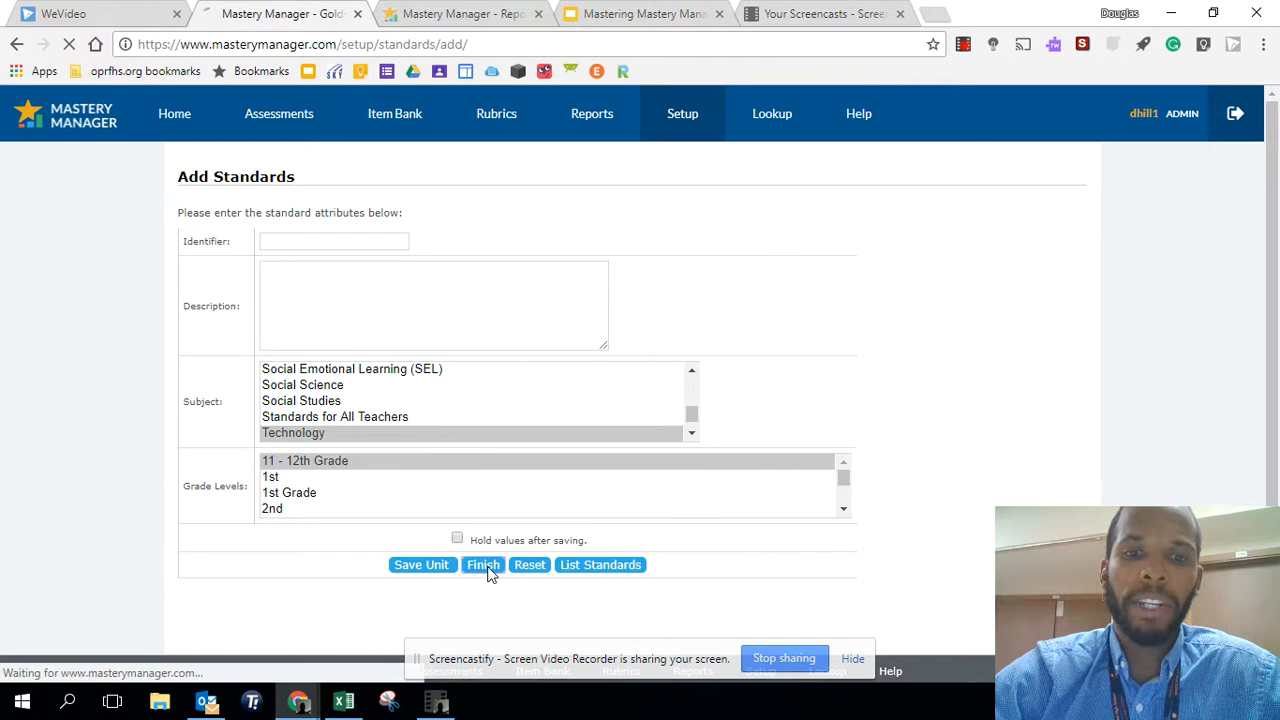
Start a new standard at the Standard level and assign it to unit 2
{"action": "left_click", "coordinate": [367, 243]}
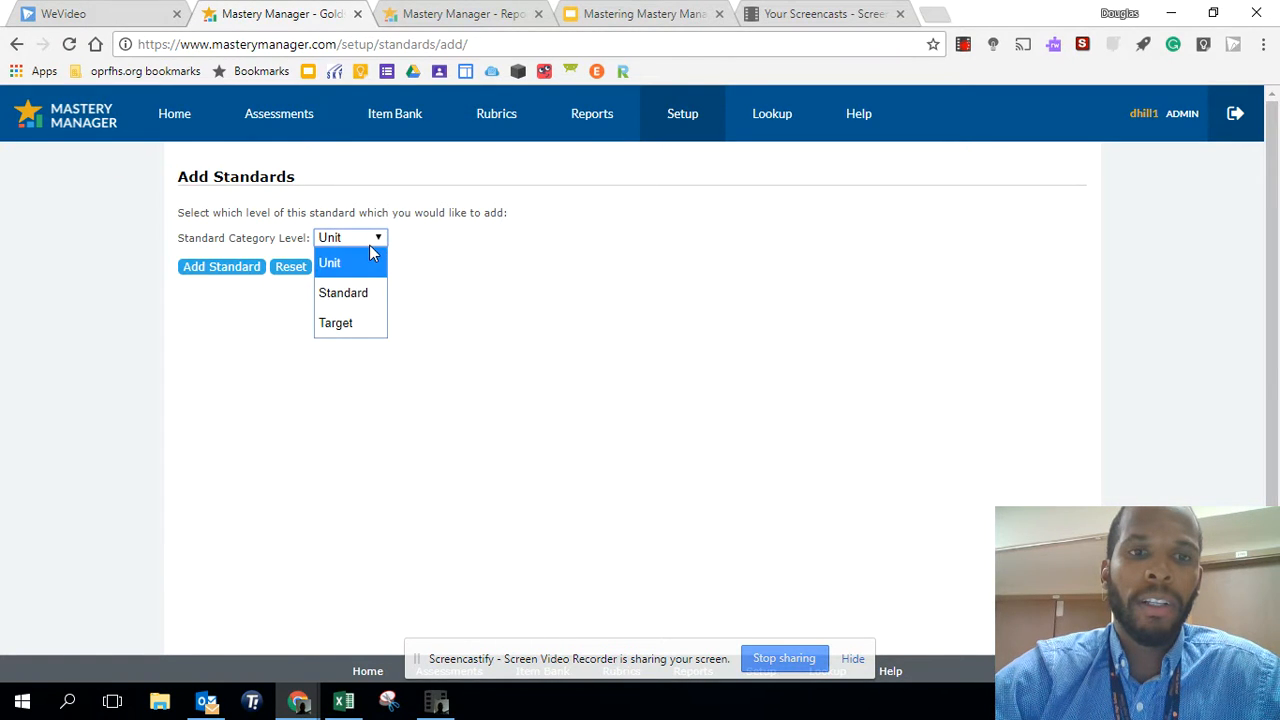
{"action": "left_click", "coordinate": [364, 290]}
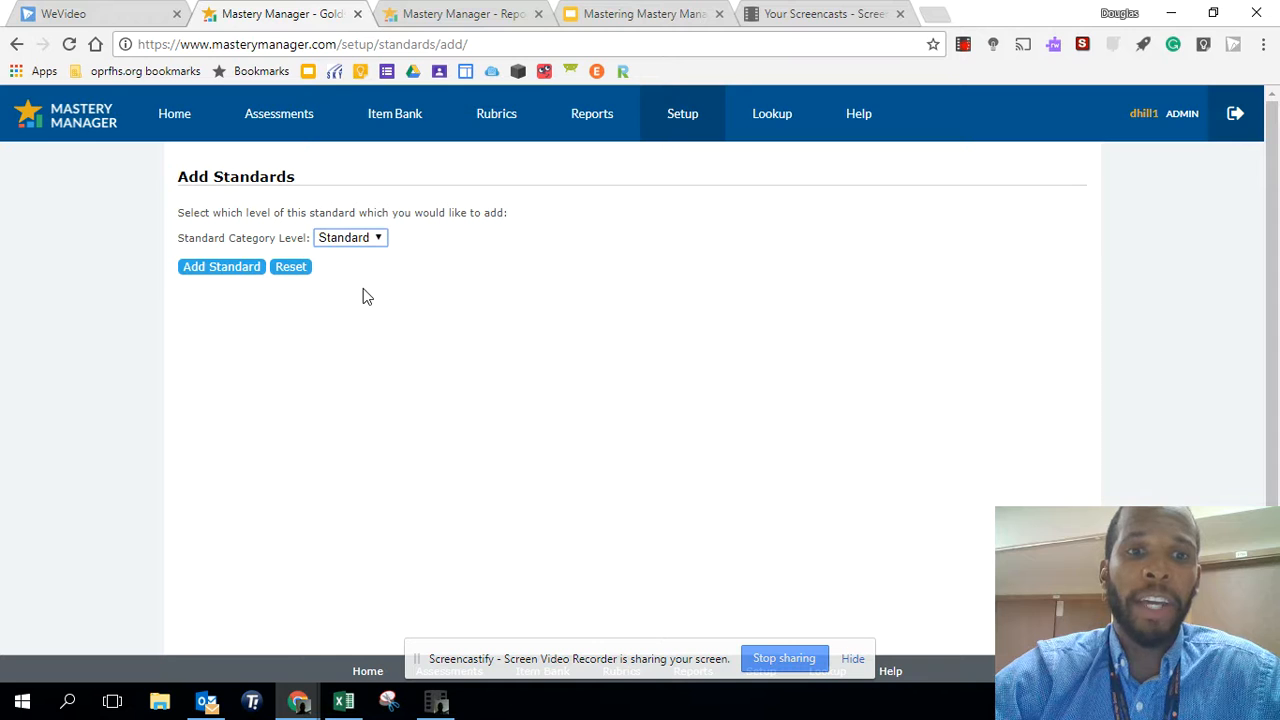
{"action": "left_click", "coordinate": [240, 267]}
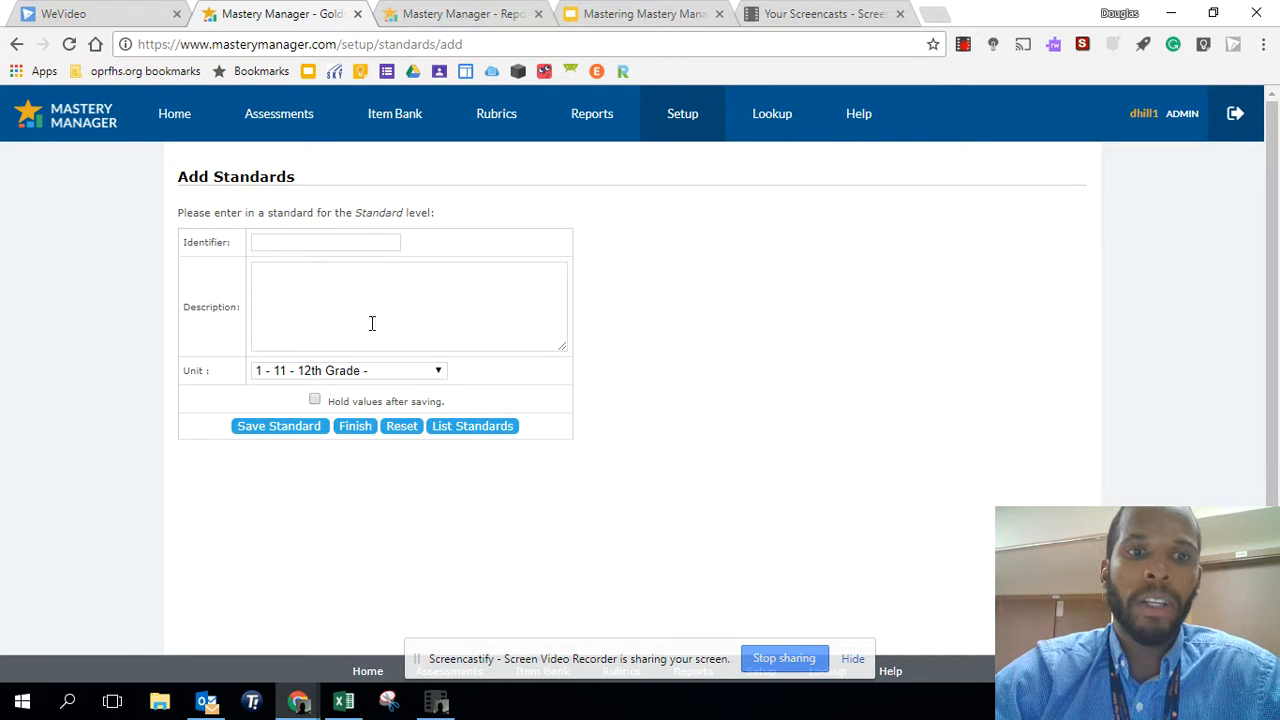
{"action": "left_click", "coordinate": [334, 374]}
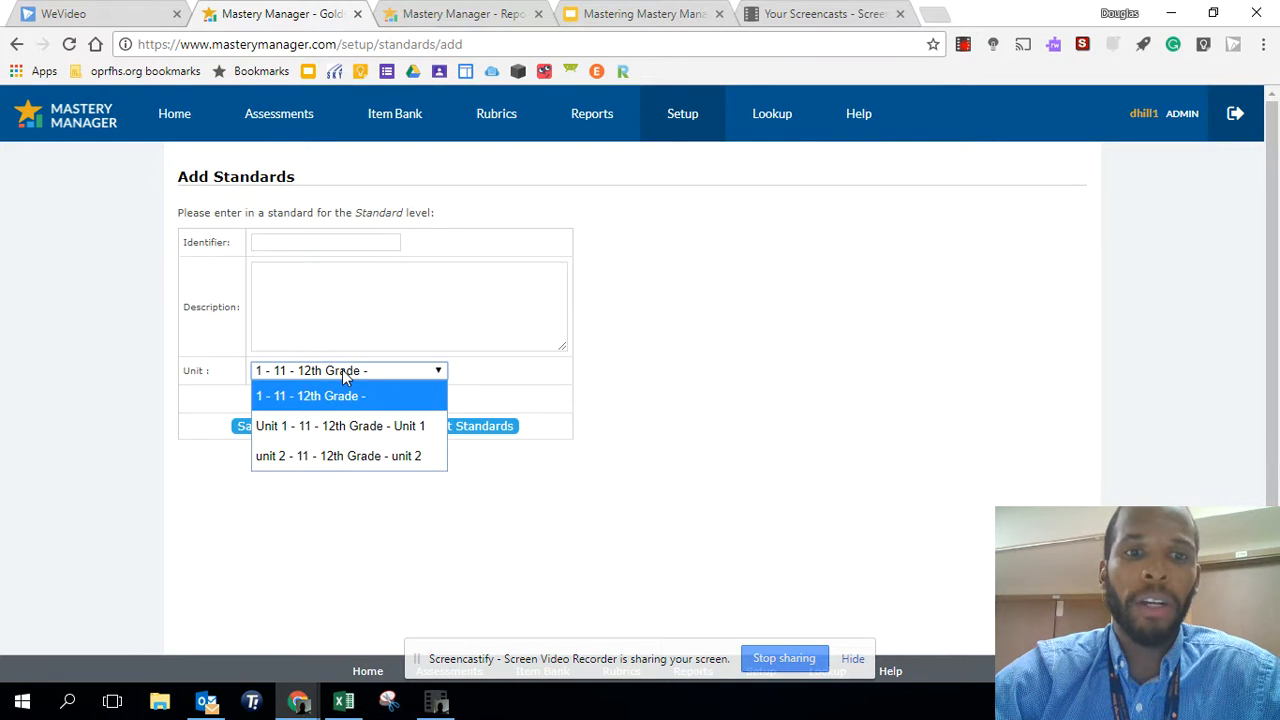
{"action": "left_click", "coordinate": [383, 455]}
Enter an identifier beginning with "Identify" for the unit 2 standard, save it and finish adding at this level
{"action": "left_click", "coordinate": [321, 250]}
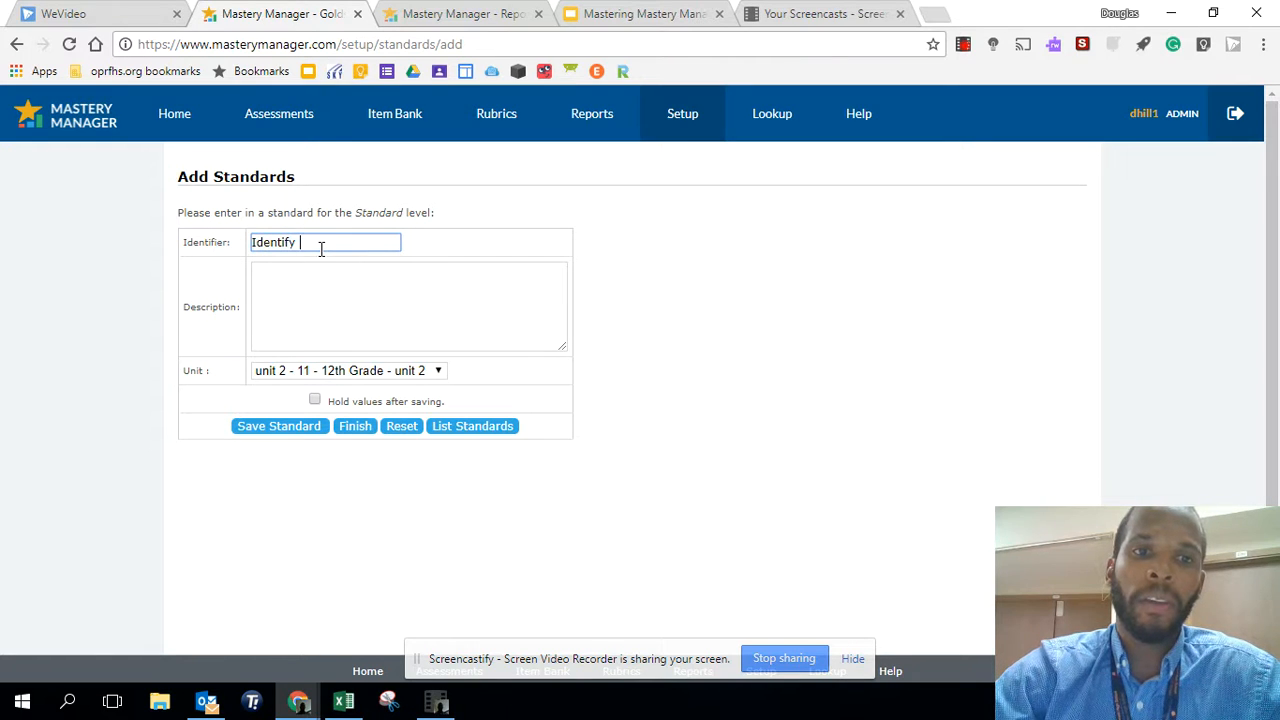
{"action": "left_click", "coordinate": [296, 425]}
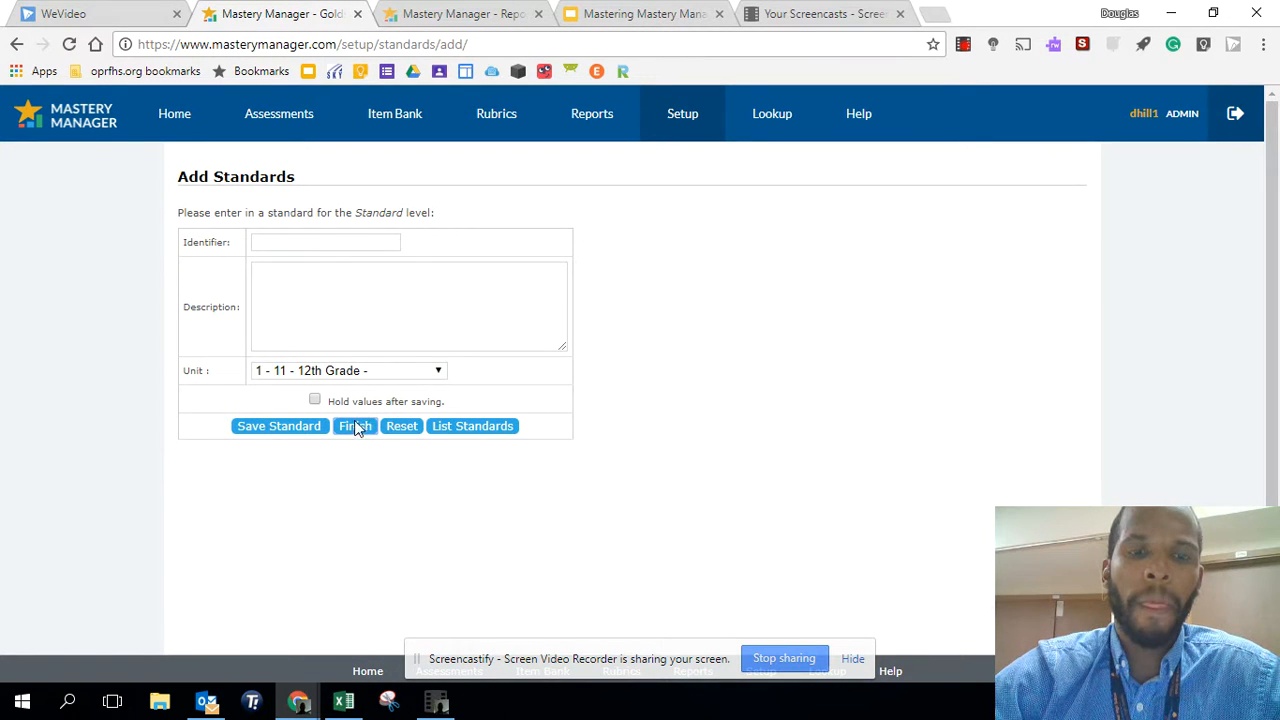
{"action": "left_click", "coordinate": [353, 428]}
Start a new standard at the Target level and enter "I can identify one cause and effect" as its identifier
{"action": "left_click", "coordinate": [373, 238]}
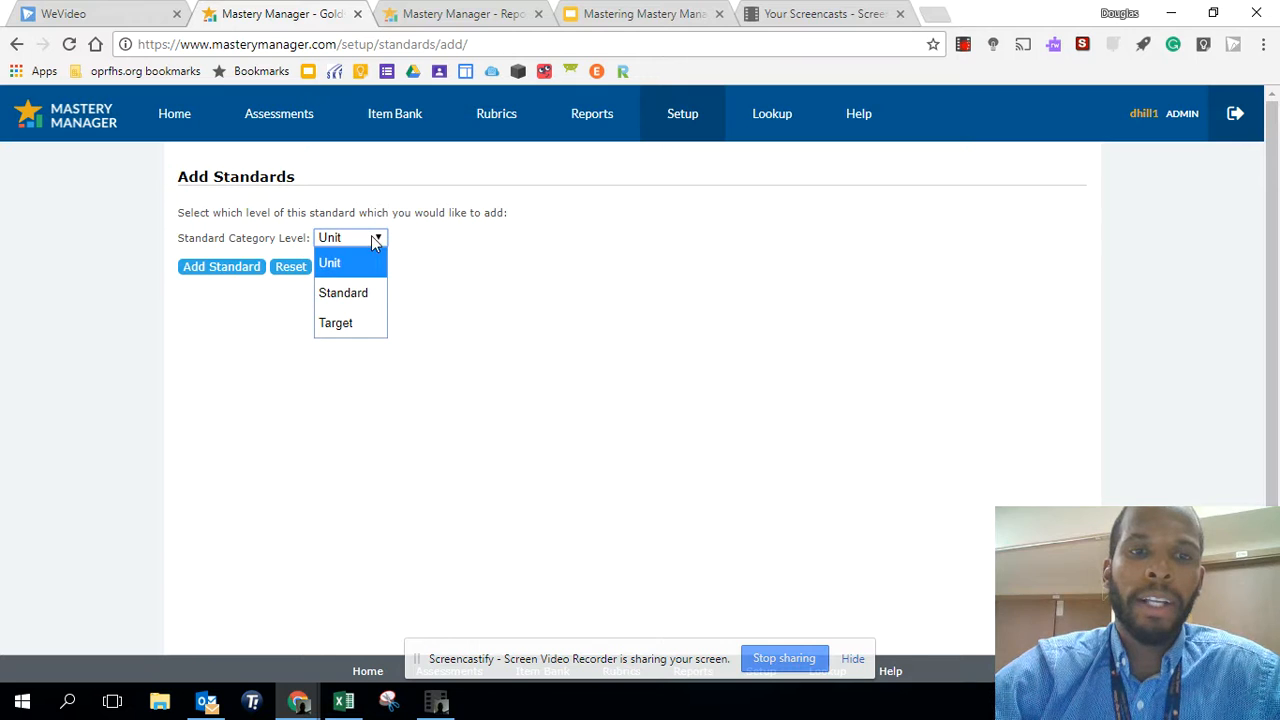
{"action": "left_click", "coordinate": [357, 318]}
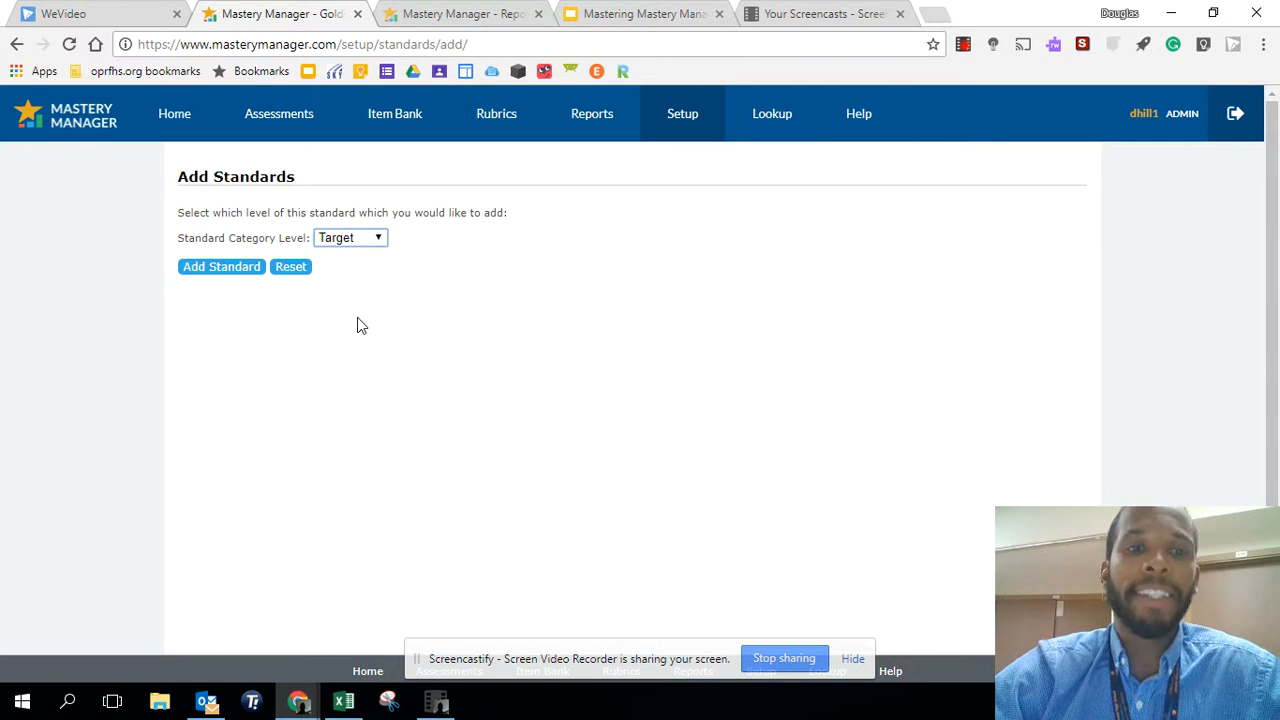
{"action": "left_click", "coordinate": [239, 266]}
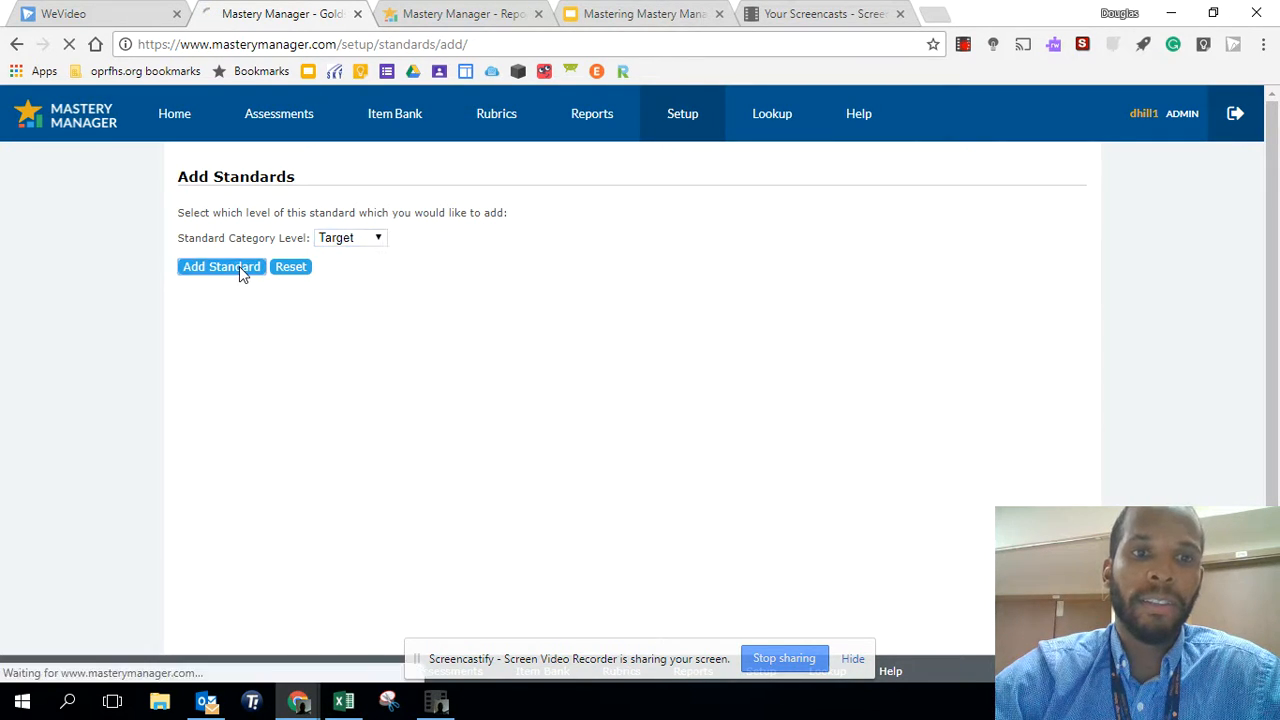
{"action": "left_click", "coordinate": [340, 242]}
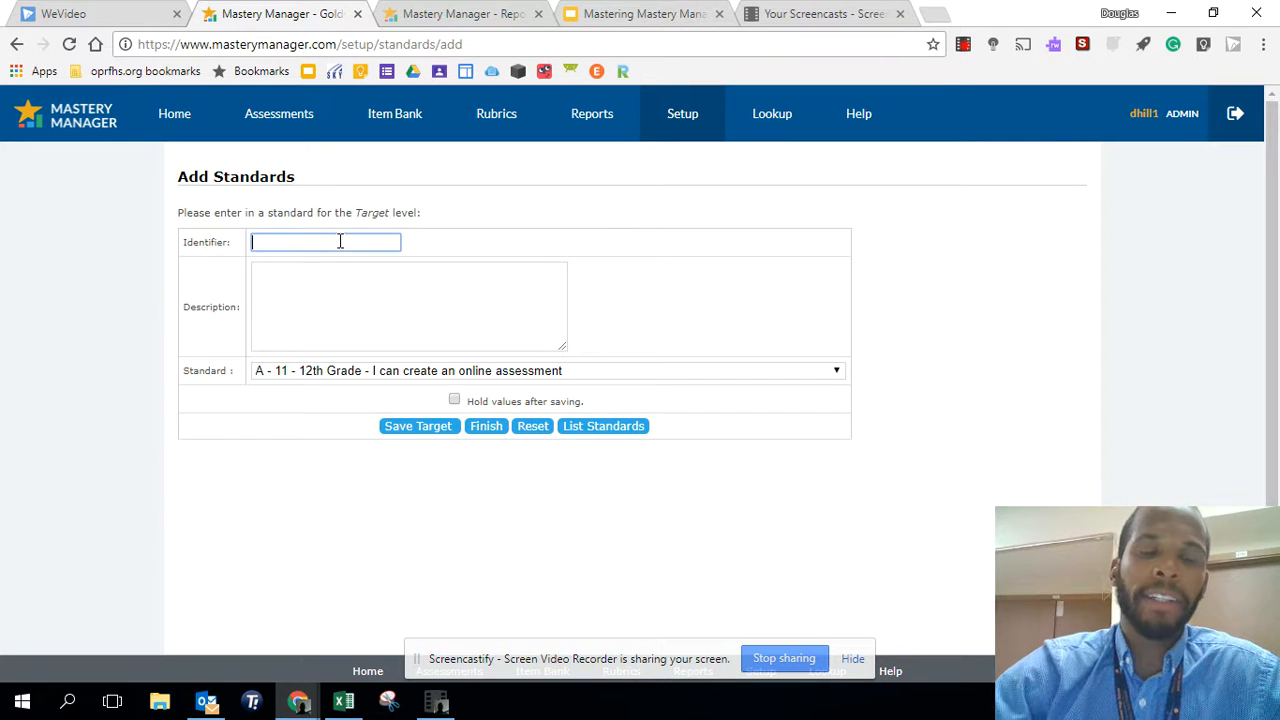
{"action": "type", "text": "I can ide"}
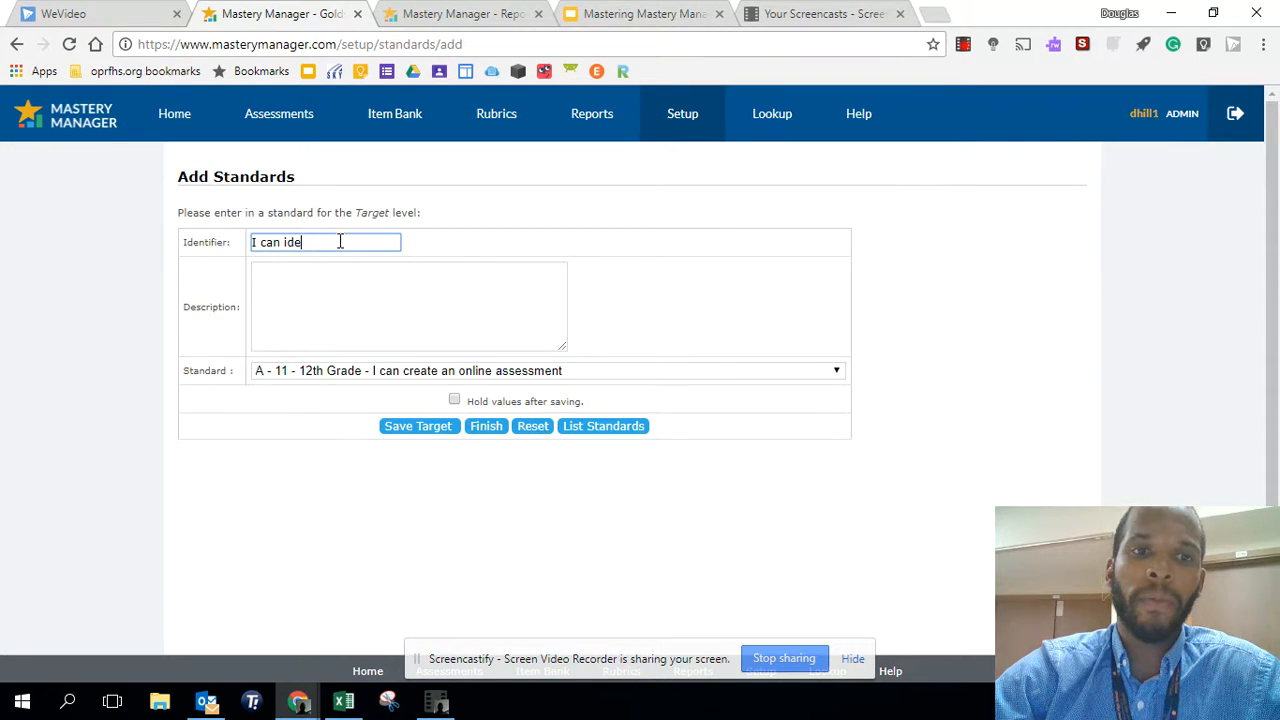
{"action": "type", "text": "ntify one cause and effect"}
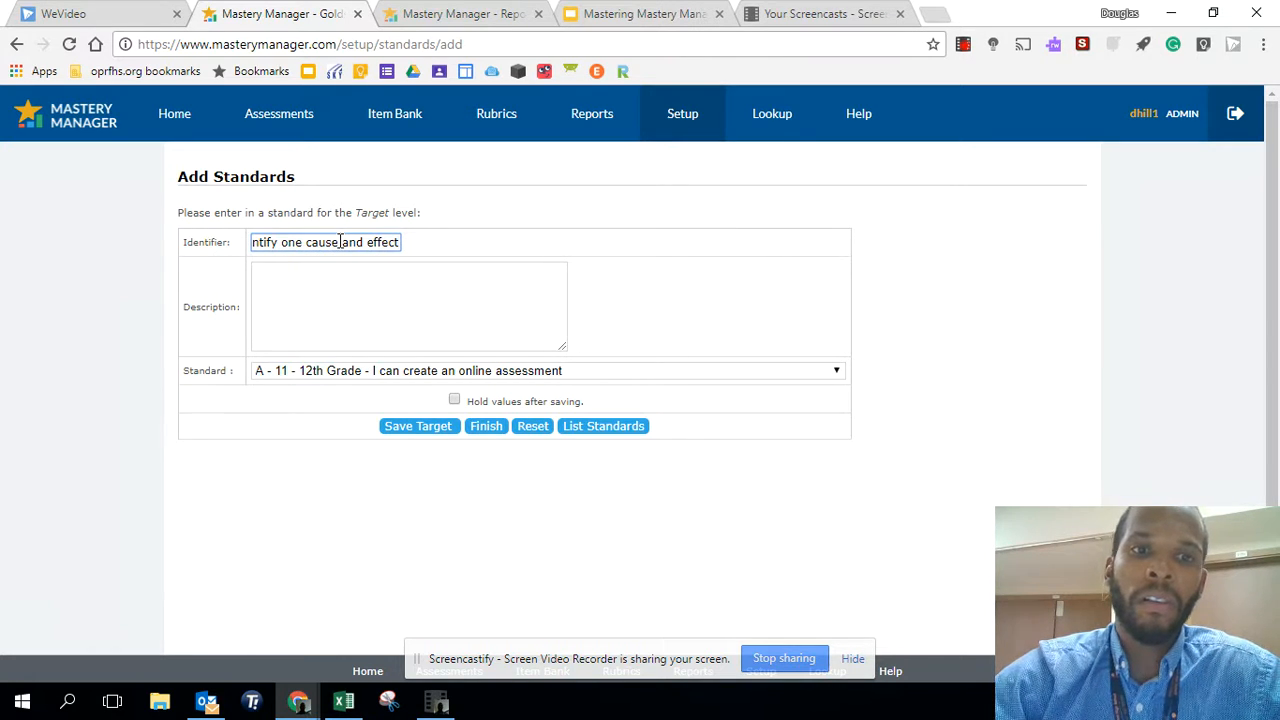
Copy the target's identifier text into its description, save the target and finish adding at this level
{"action": "key", "text": "ctrl+a"}
{"action": "key", "text": "ctrl+c"}
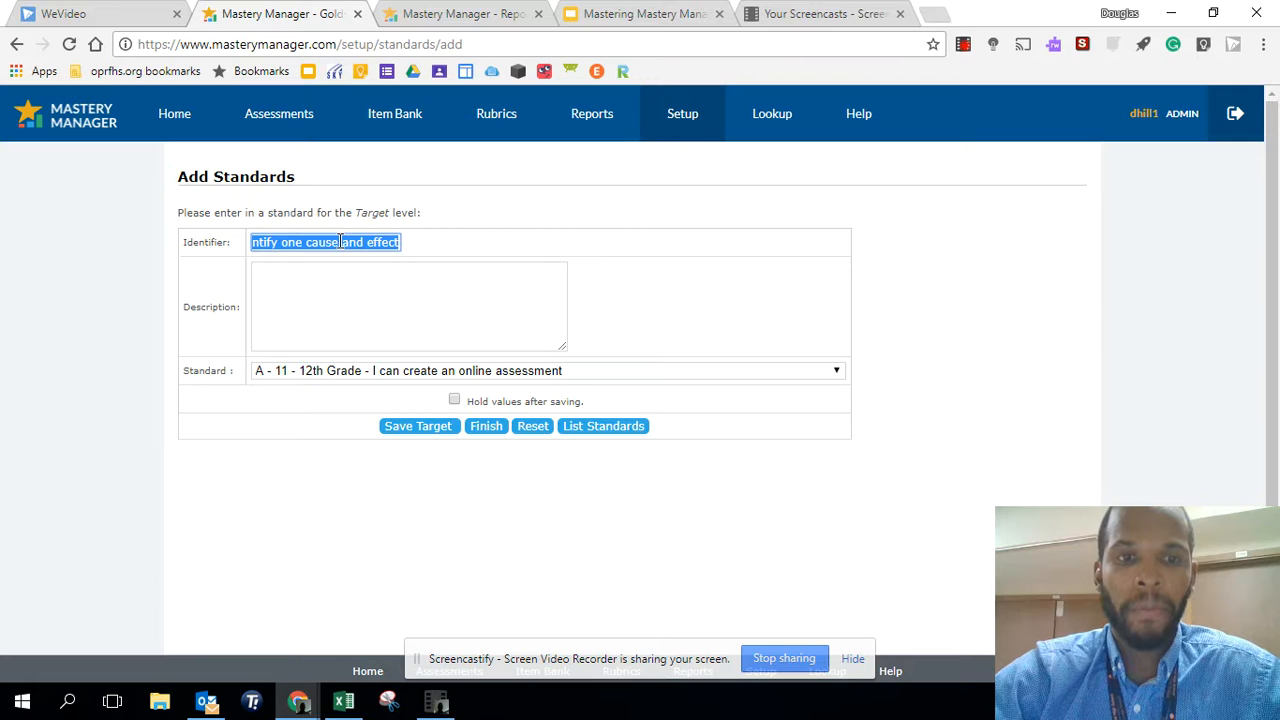
{"action": "left_click", "coordinate": [335, 269]}
{"action": "key", "text": "ctrl+v"}
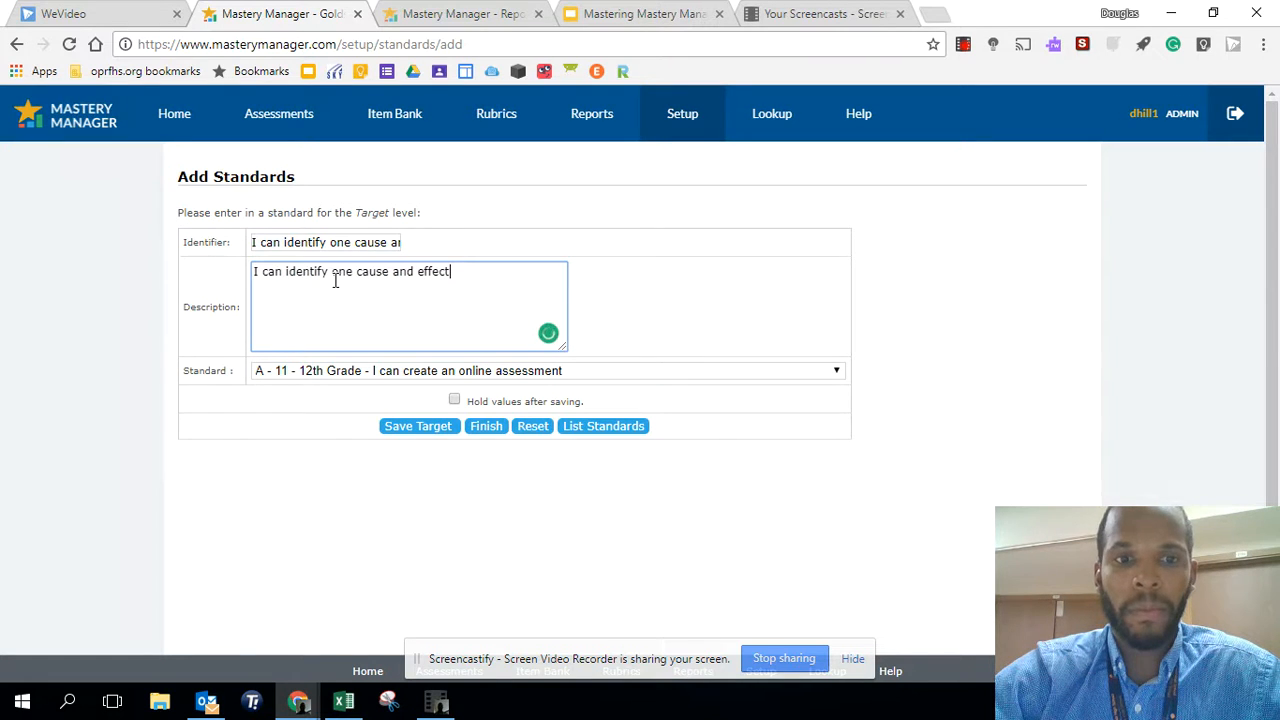
{"action": "left_click", "coordinate": [419, 424]}
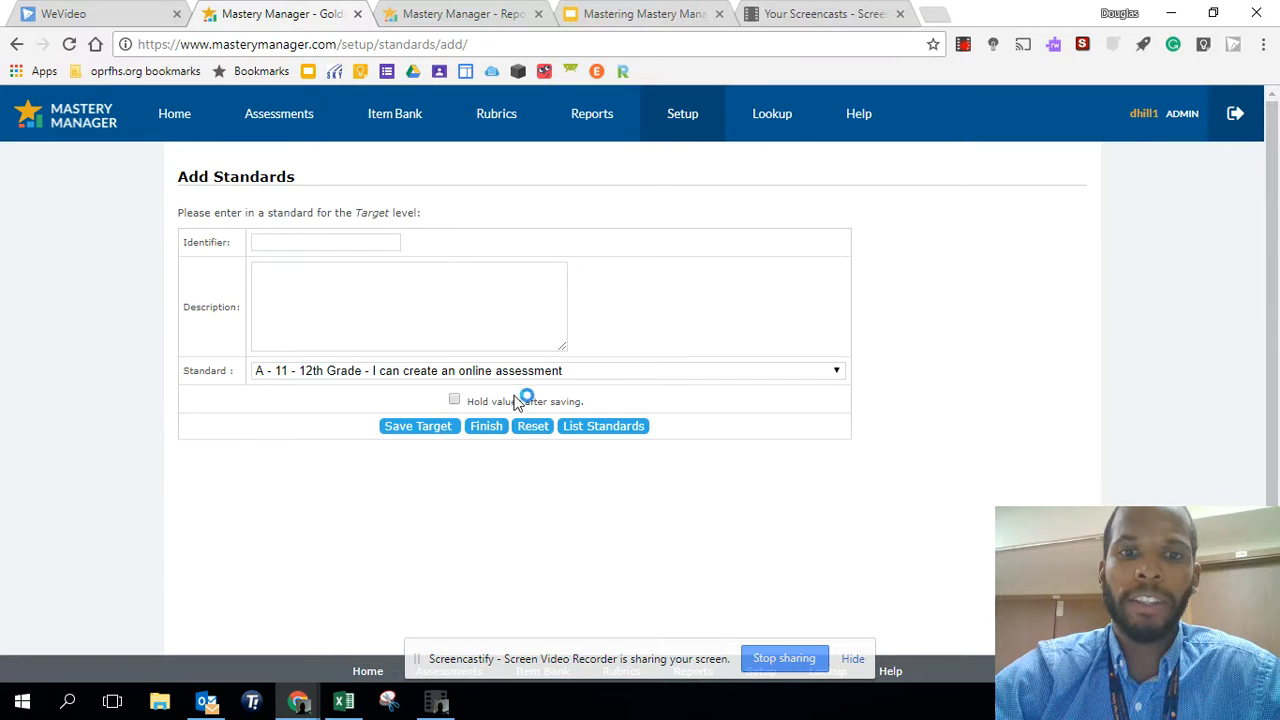
{"action": "left_click", "coordinate": [485, 426]}
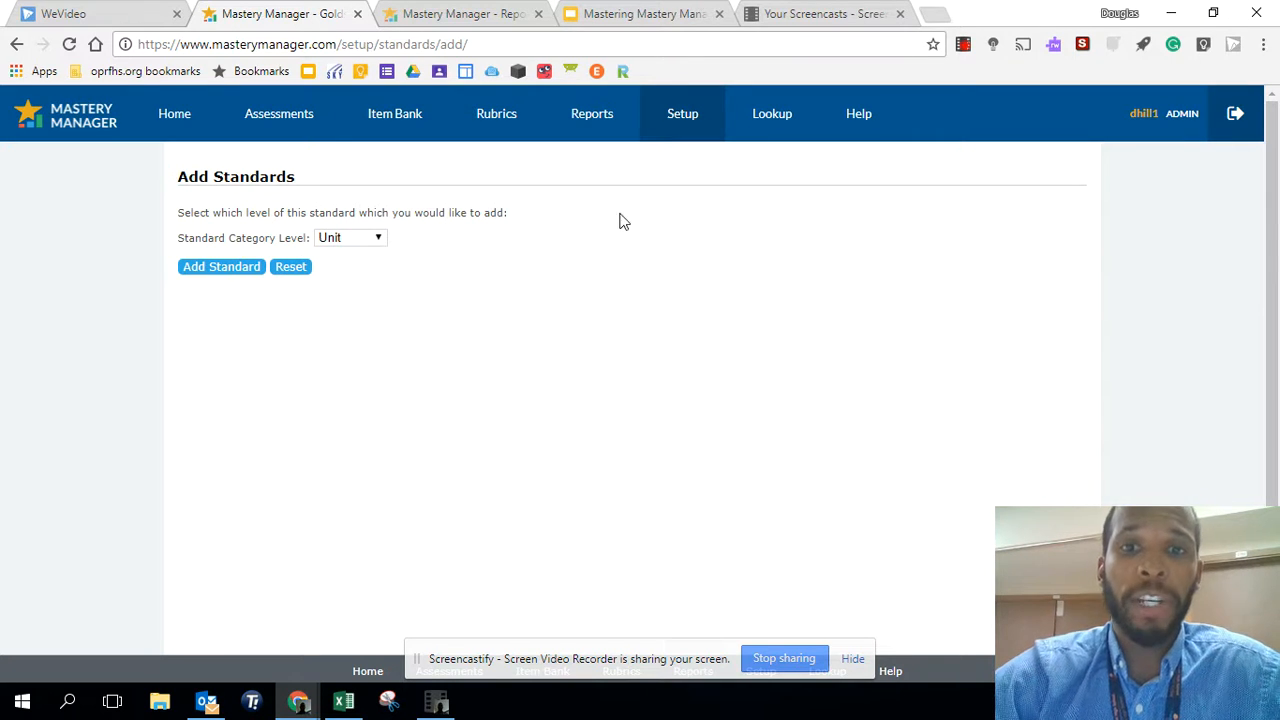
Display the editable standards of the "Lunch and learn" category for all grade levels
{"action": "left_click", "coordinate": [687, 114]}
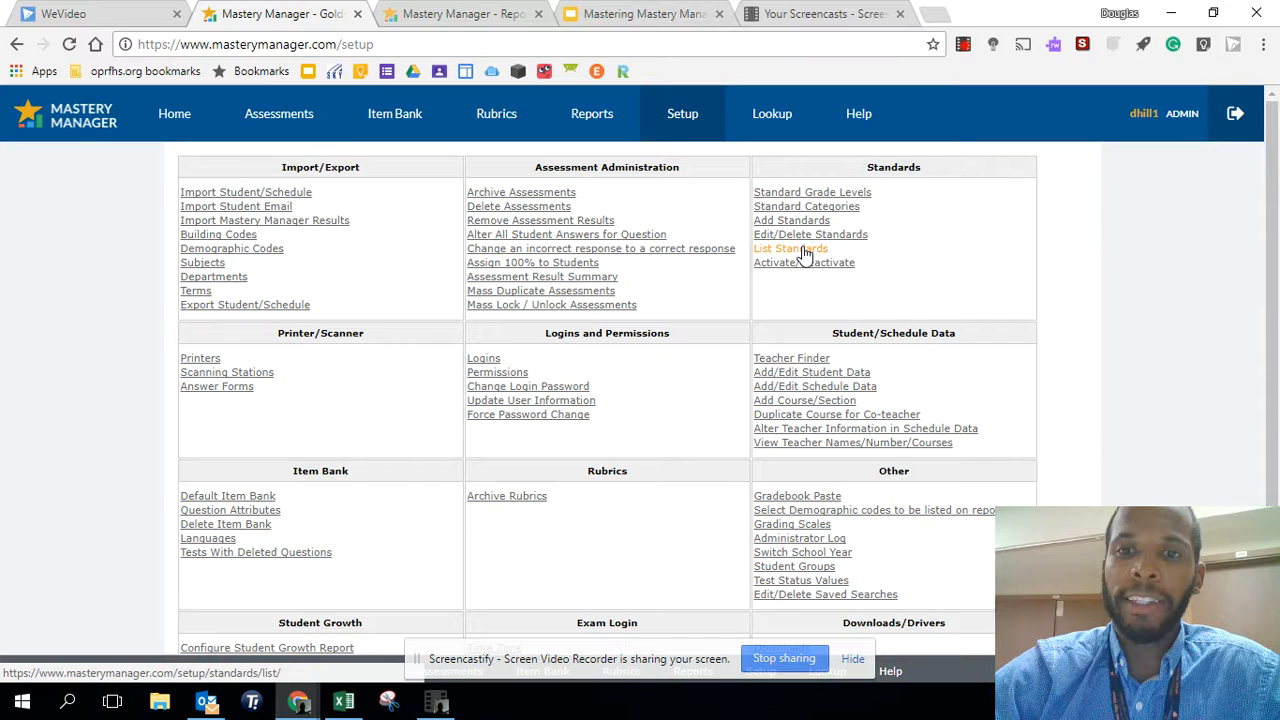
{"action": "left_click", "coordinate": [806, 235]}
{"action": "left_click", "coordinate": [493, 222]}
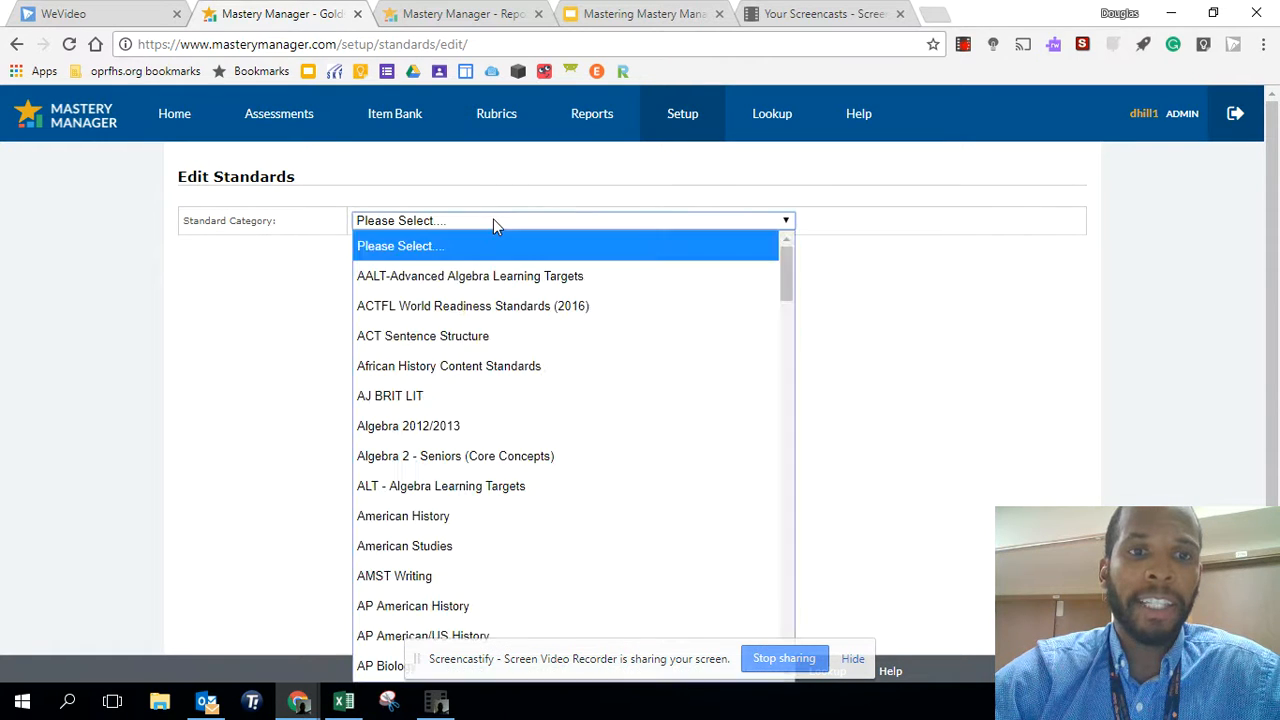
{"action": "key", "text": "l"}
{"action": "scroll", "coordinate": [499, 598], "scroll_direction": "down", "scroll_amount": 3}
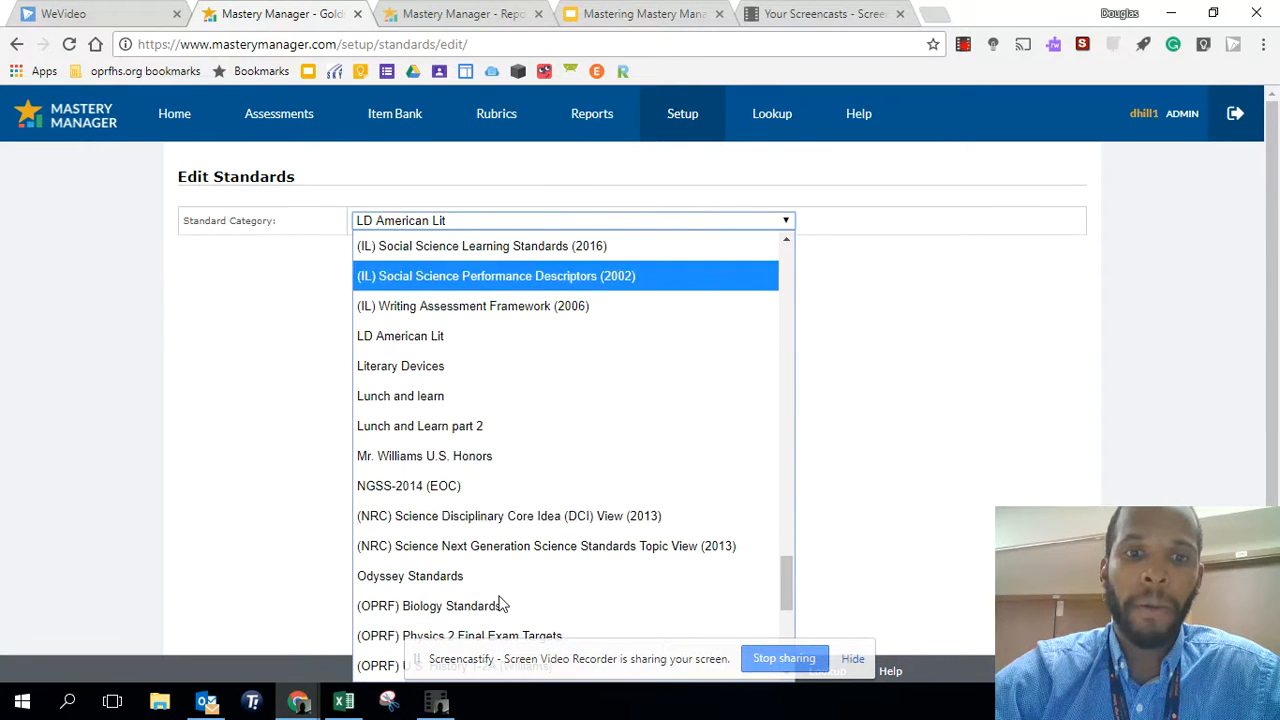
{"action": "left_click", "coordinate": [517, 405]}
{"action": "scroll", "coordinate": [620, 489], "scroll_direction": "down", "scroll_amount": 1}
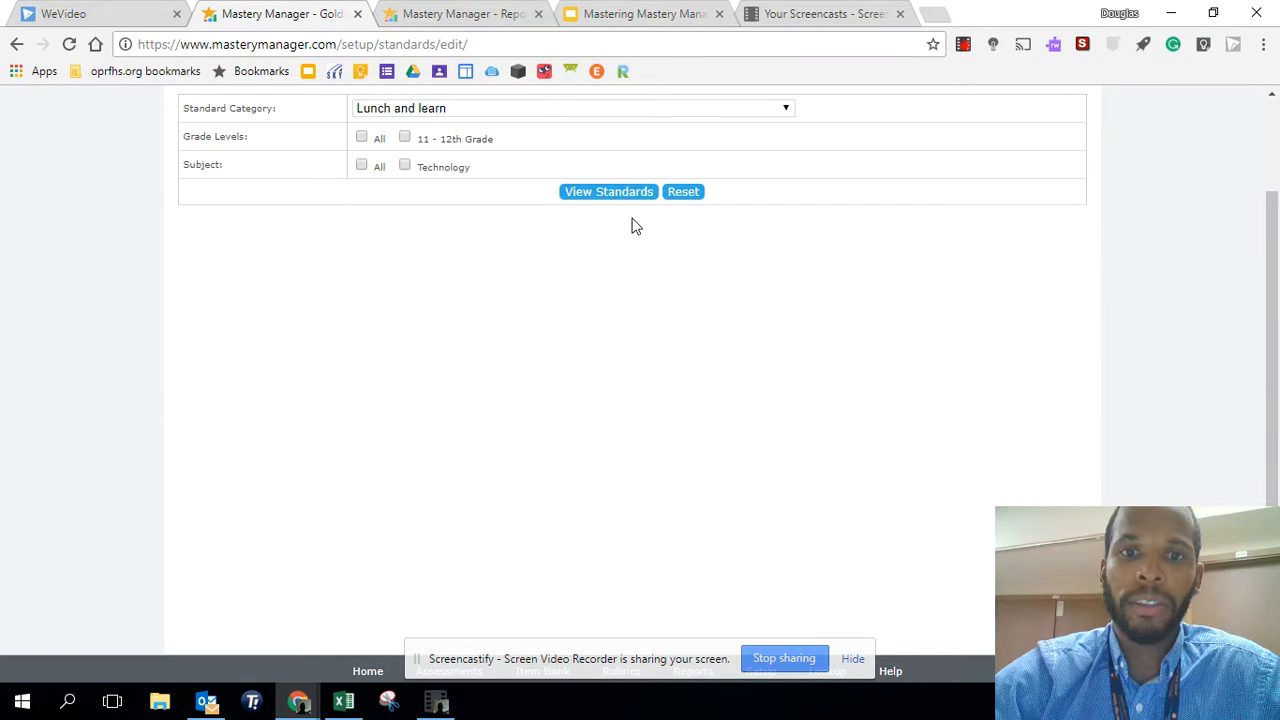
{"action": "left_click", "coordinate": [362, 137]}
{"action": "left_click", "coordinate": [590, 191]}
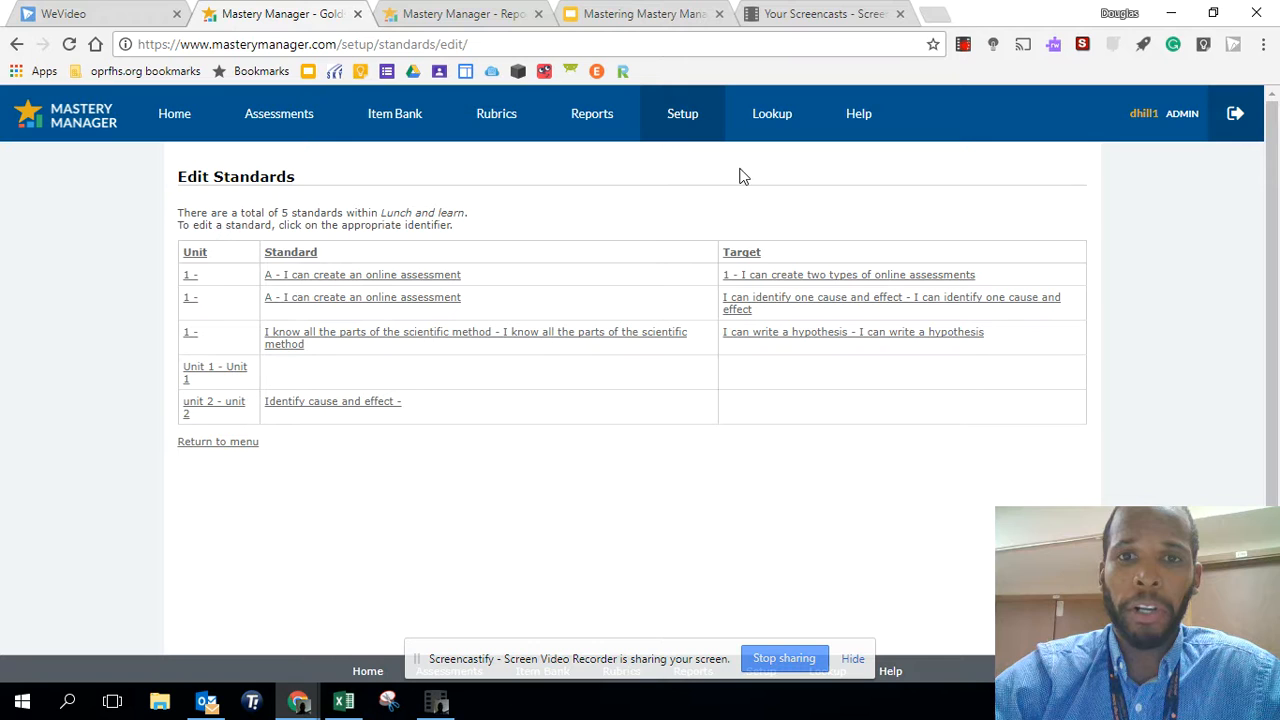
List the standards of the "AP Psychology 2017-2018" category for all grade levels
{"action": "left_click", "coordinate": [683, 119]}
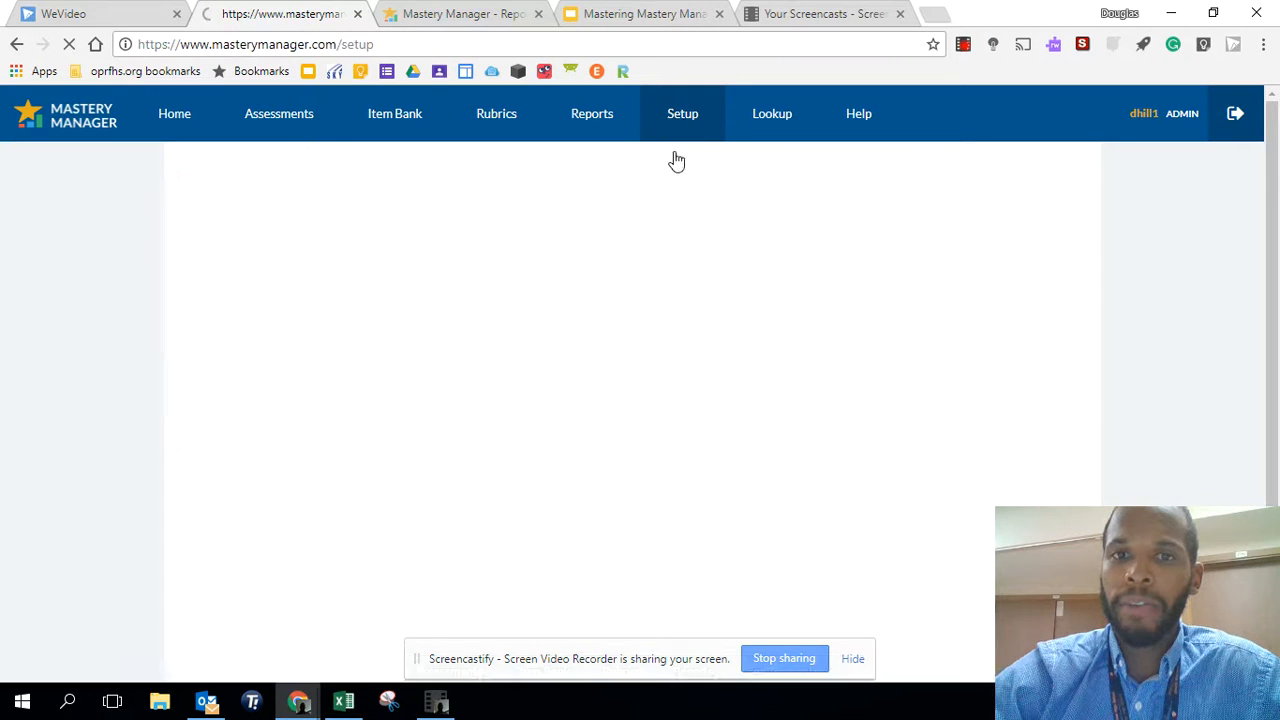
{"action": "left_click", "coordinate": [800, 250]}
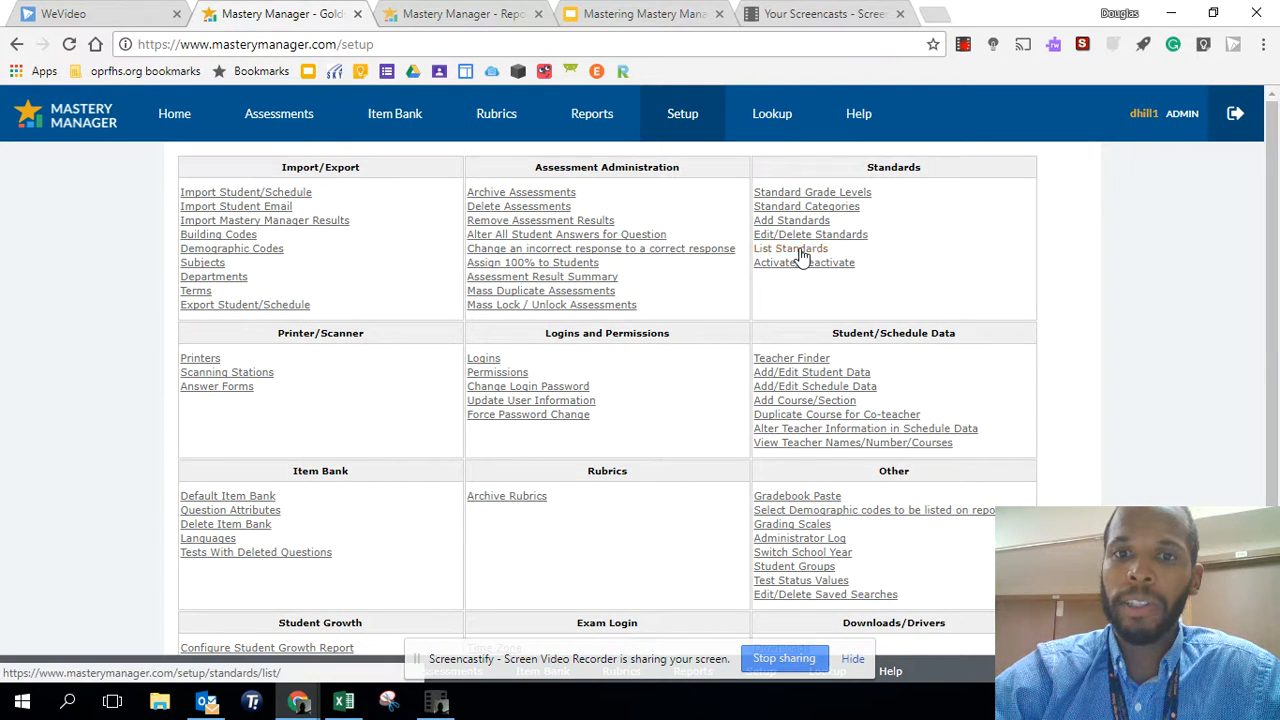
{"action": "left_click", "coordinate": [567, 222]}
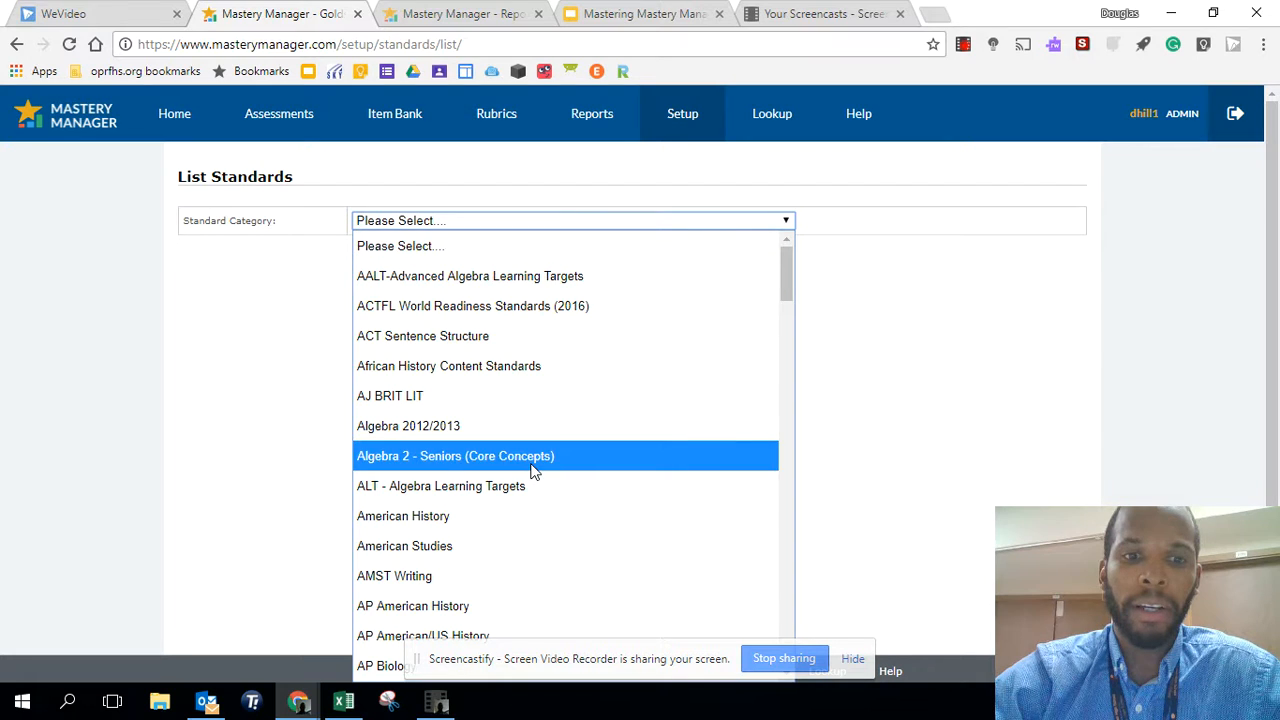
{"action": "scroll", "coordinate": [529, 470], "scroll_direction": "down", "scroll_amount": 5}
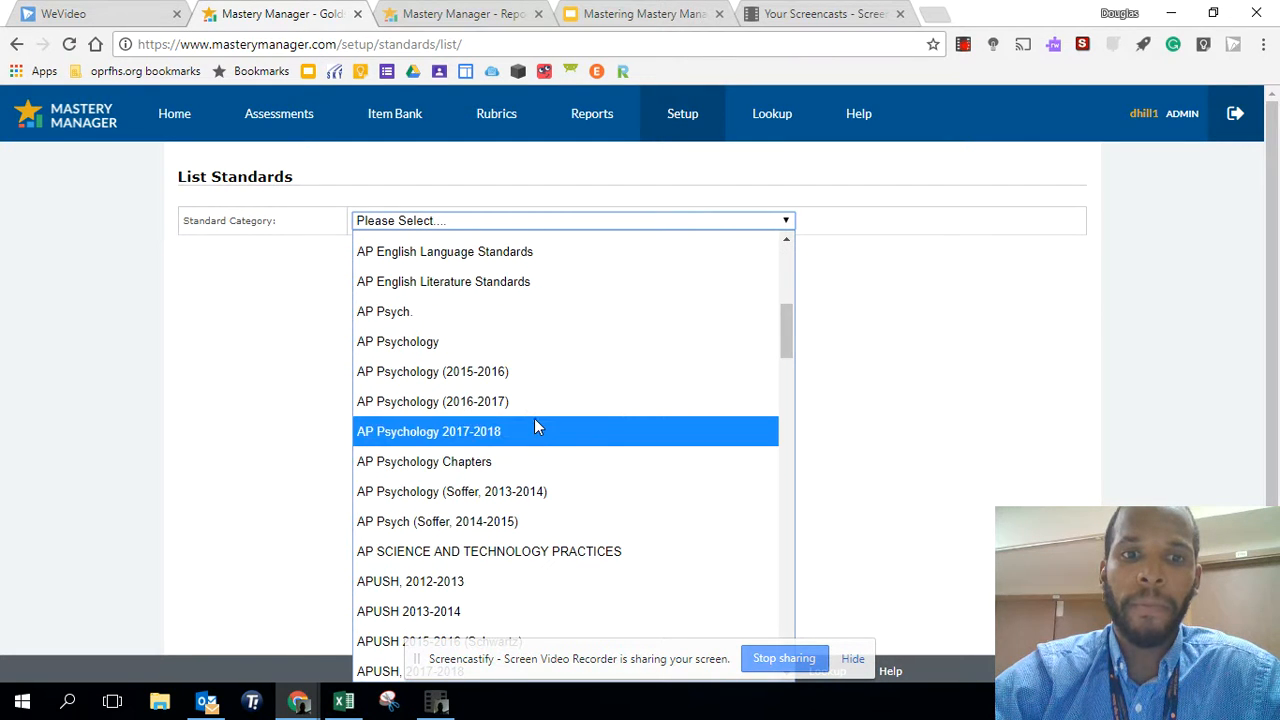
{"action": "left_click", "coordinate": [534, 428]}
{"action": "scroll", "coordinate": [600, 370], "scroll_direction": "down", "scroll_amount": 1}
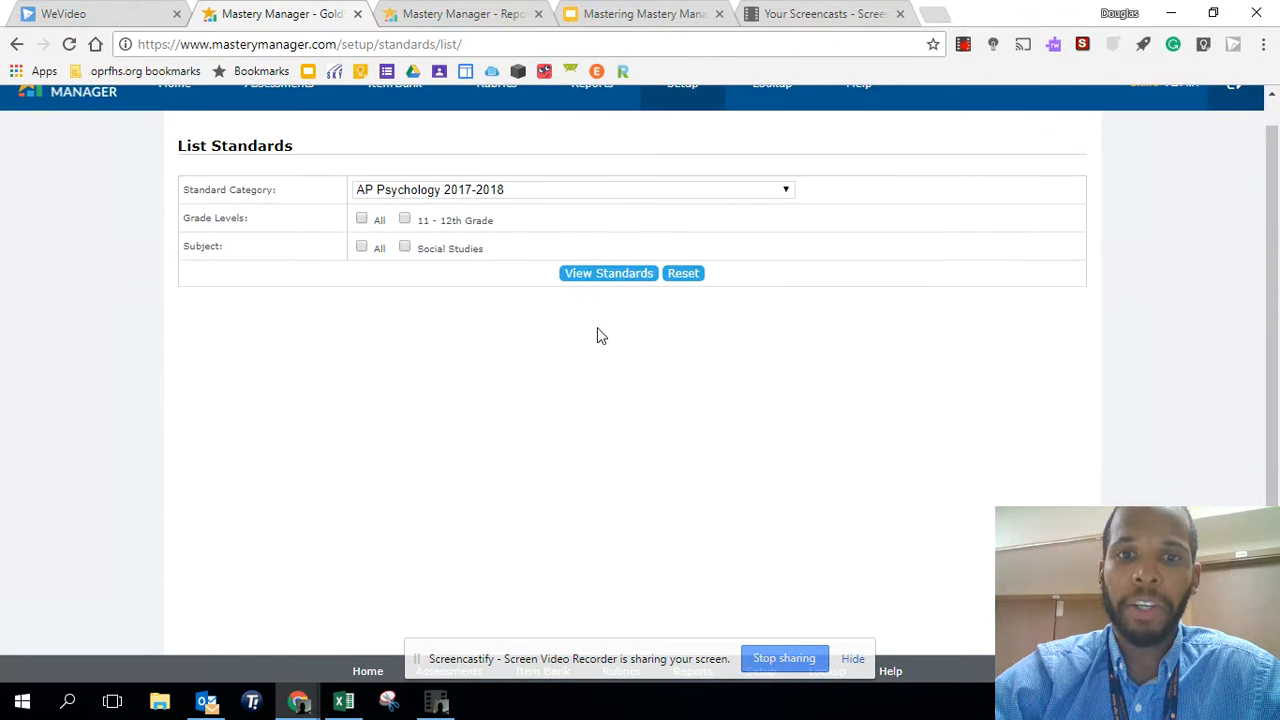
{"action": "left_click", "coordinate": [362, 220]}
{"action": "left_click", "coordinate": [609, 273]}
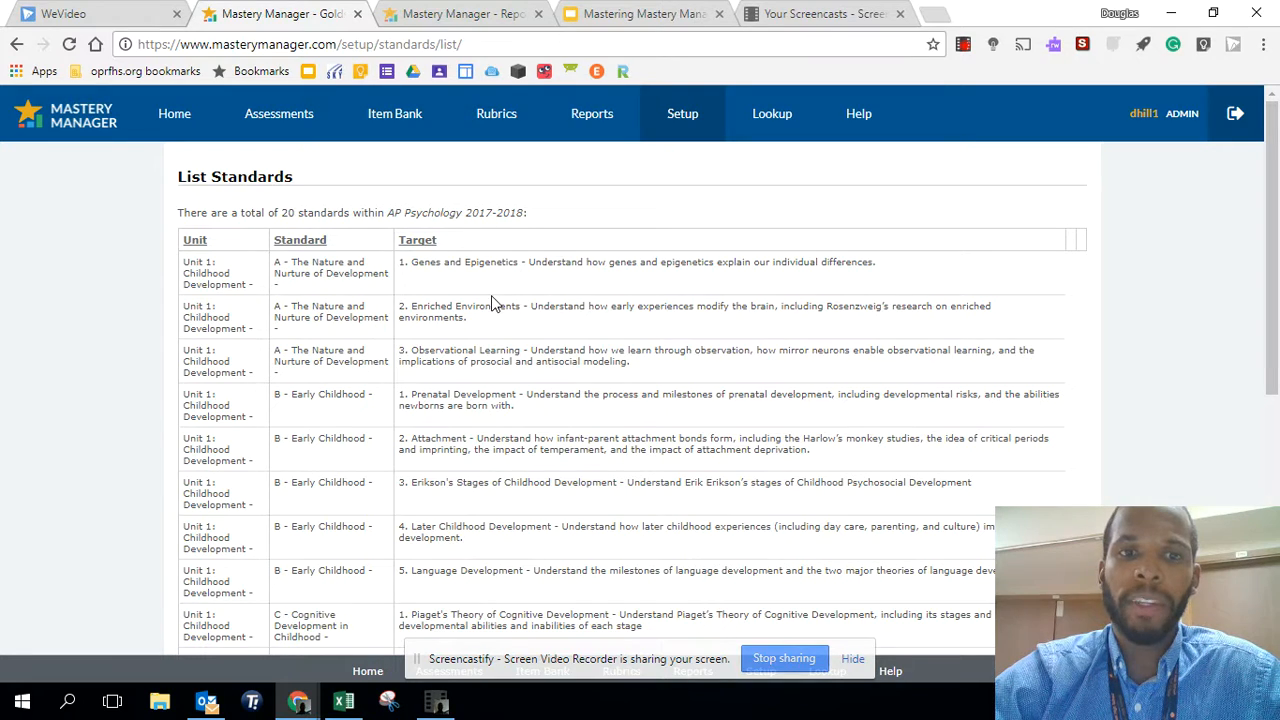
Examine how the AP Psychology 2017-2018 list organises its units, standards and targets
{"action": "scroll", "coordinate": [313, 392], "scroll_direction": "down", "scroll_amount": 6}
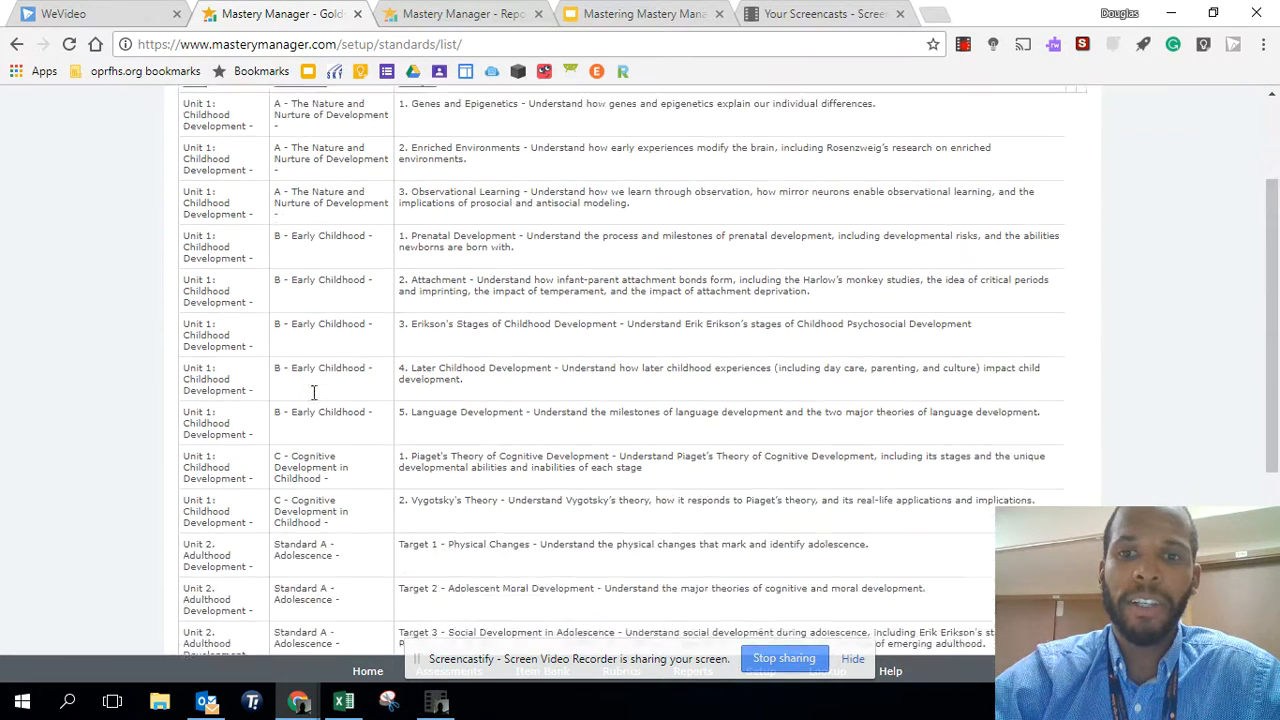
{"action": "scroll", "coordinate": [313, 400], "scroll_direction": "up", "scroll_amount": 6}
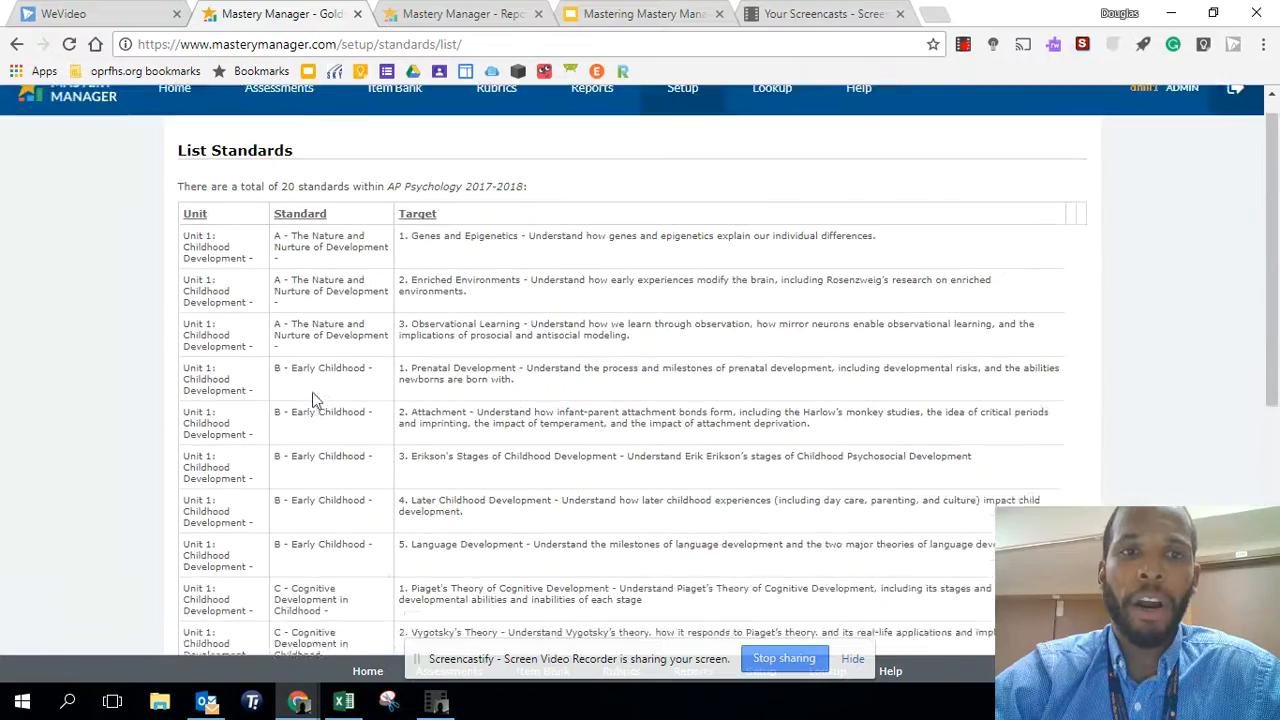
{"action": "scroll", "coordinate": [313, 400], "scroll_direction": "down", "scroll_amount": 6}
{"action": "scroll", "coordinate": [313, 400], "scroll_direction": "up", "scroll_amount": 6}
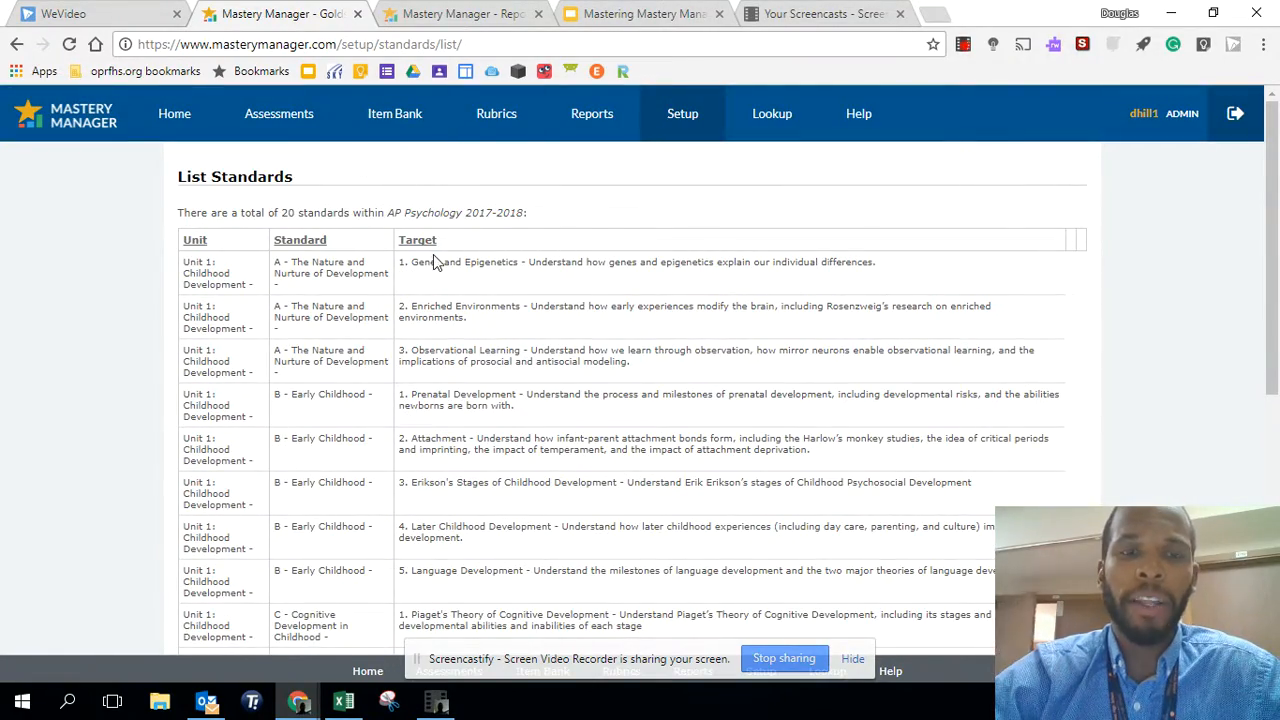
{"action": "scroll", "coordinate": [433, 254], "scroll_direction": "down", "scroll_amount": 5}
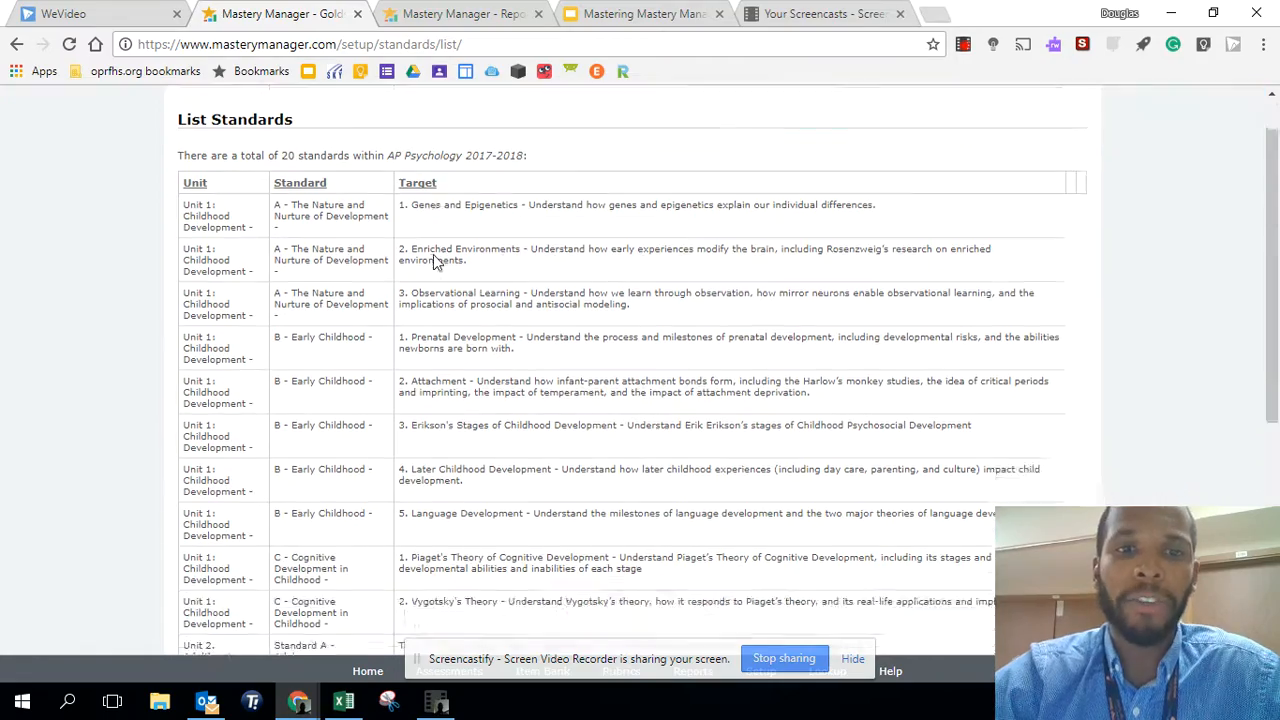
{"action": "scroll", "coordinate": [440, 250], "scroll_direction": "up", "scroll_amount": 5}
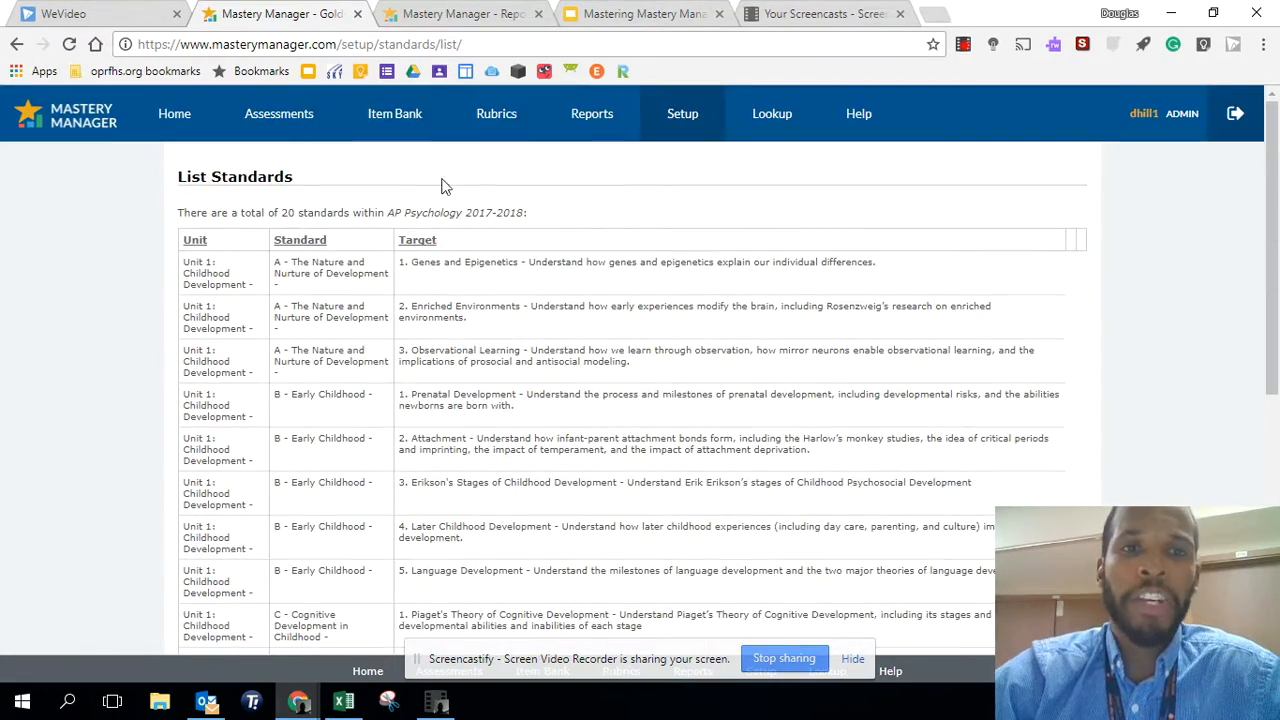
Switch to the Learning Objectives Mastery Roster report and examine the students' results for each target
{"action": "left_click", "coordinate": [460, 14]}
{"action": "scroll", "coordinate": [365, 474], "scroll_direction": "down", "scroll_amount": 1}
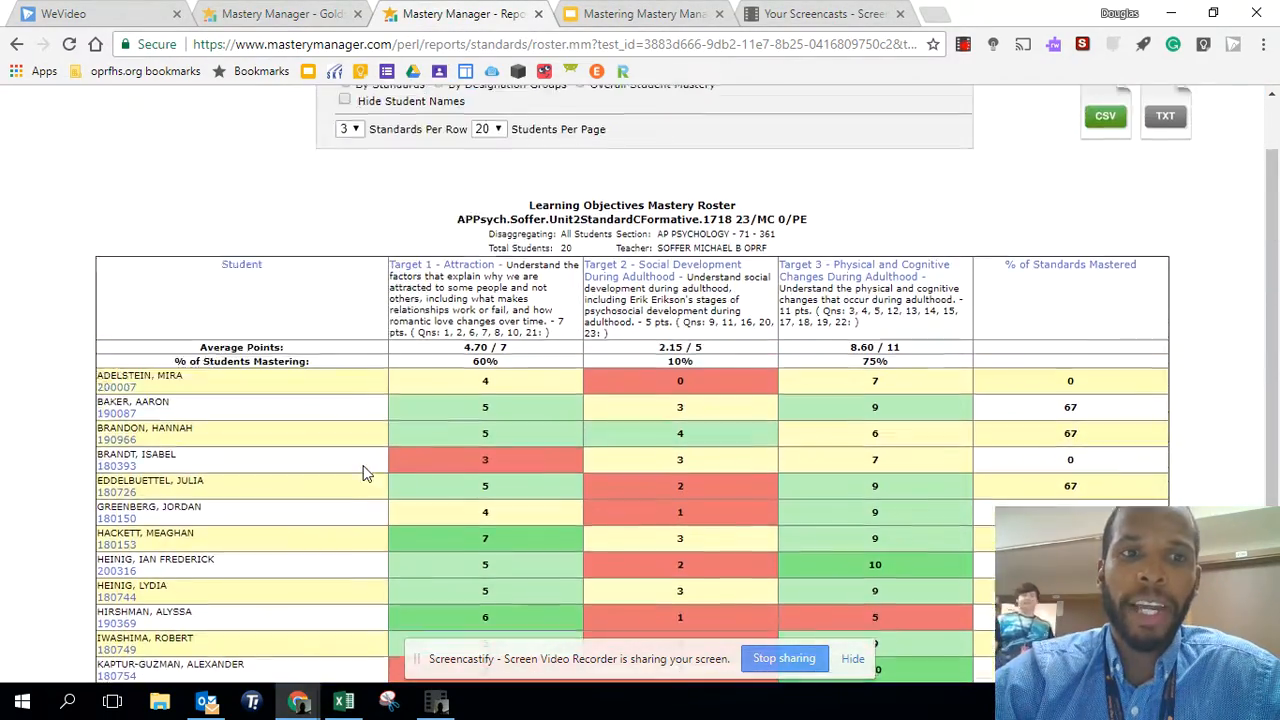
{"action": "scroll", "coordinate": [340, 460], "scroll_direction": "up", "scroll_amount": 1}
{"action": "scroll", "coordinate": [419, 413], "scroll_direction": "up", "scroll_amount": 1}
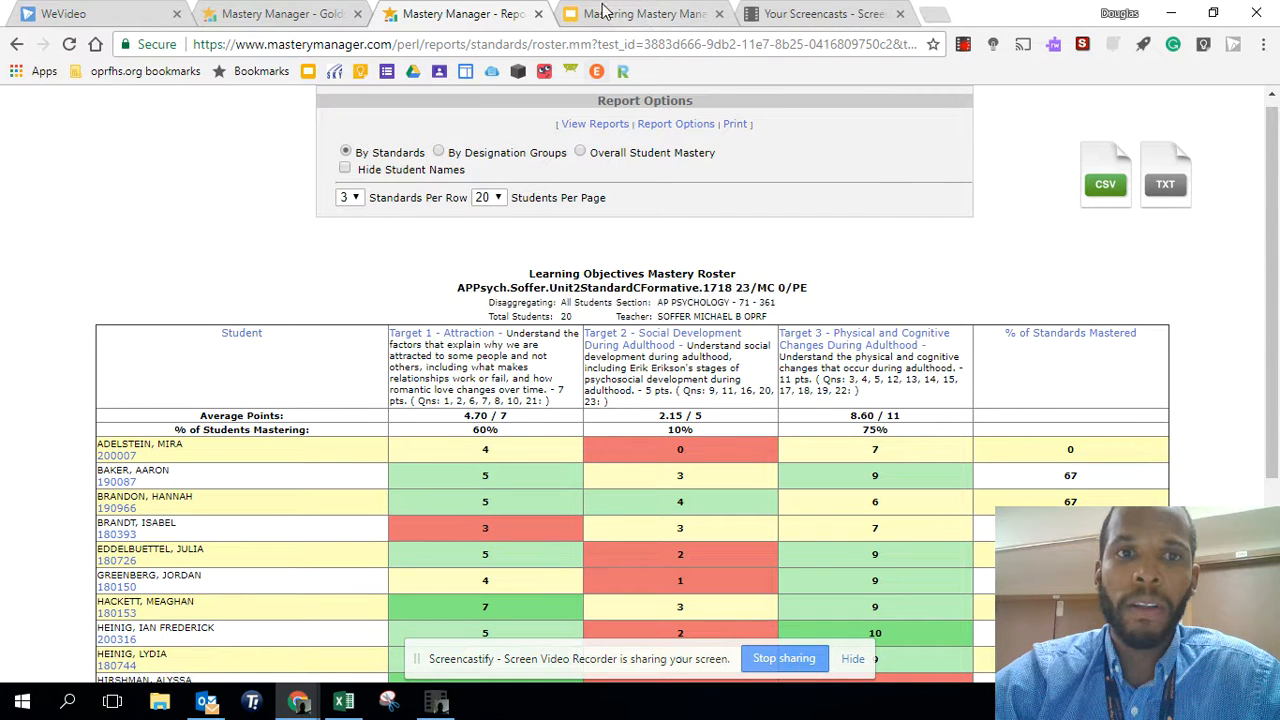
Glance at the Mastering Mastery Manager slides, return to the AP Psychology 2017-2018 standards list and look it over
{"action": "left_click", "coordinate": [285, 19]}
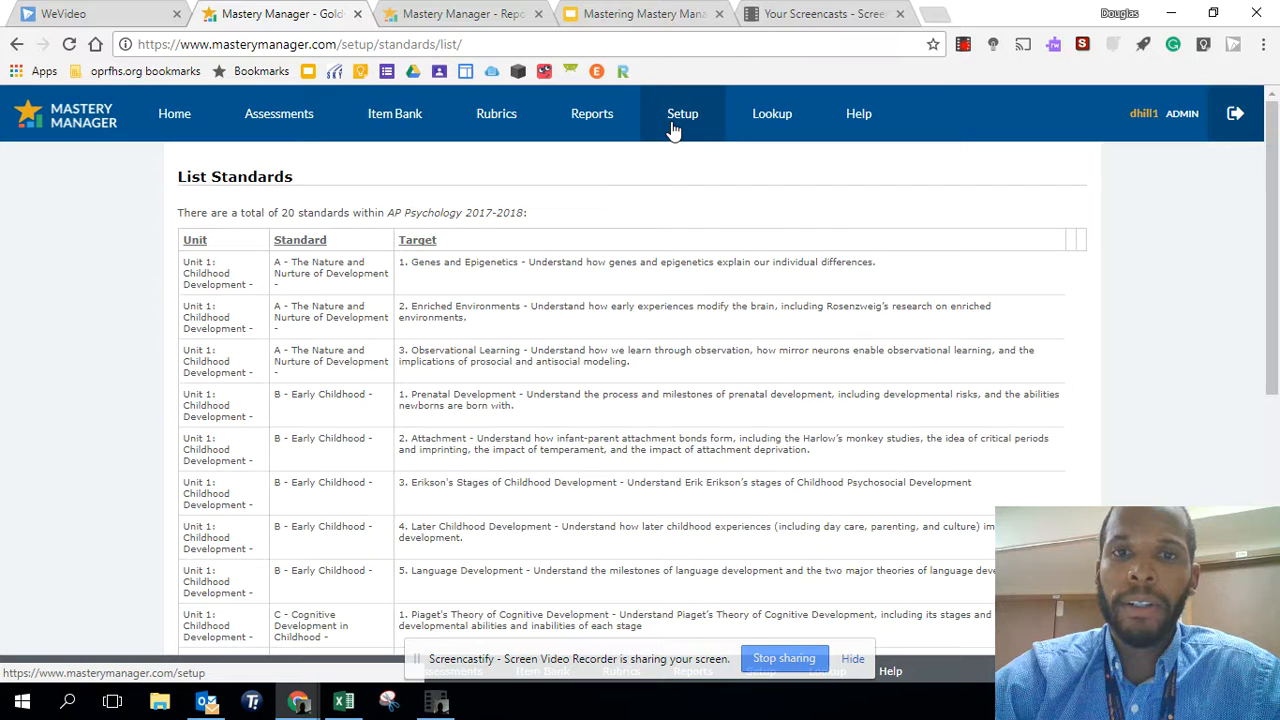
{"action": "left_click", "coordinate": [657, 12]}
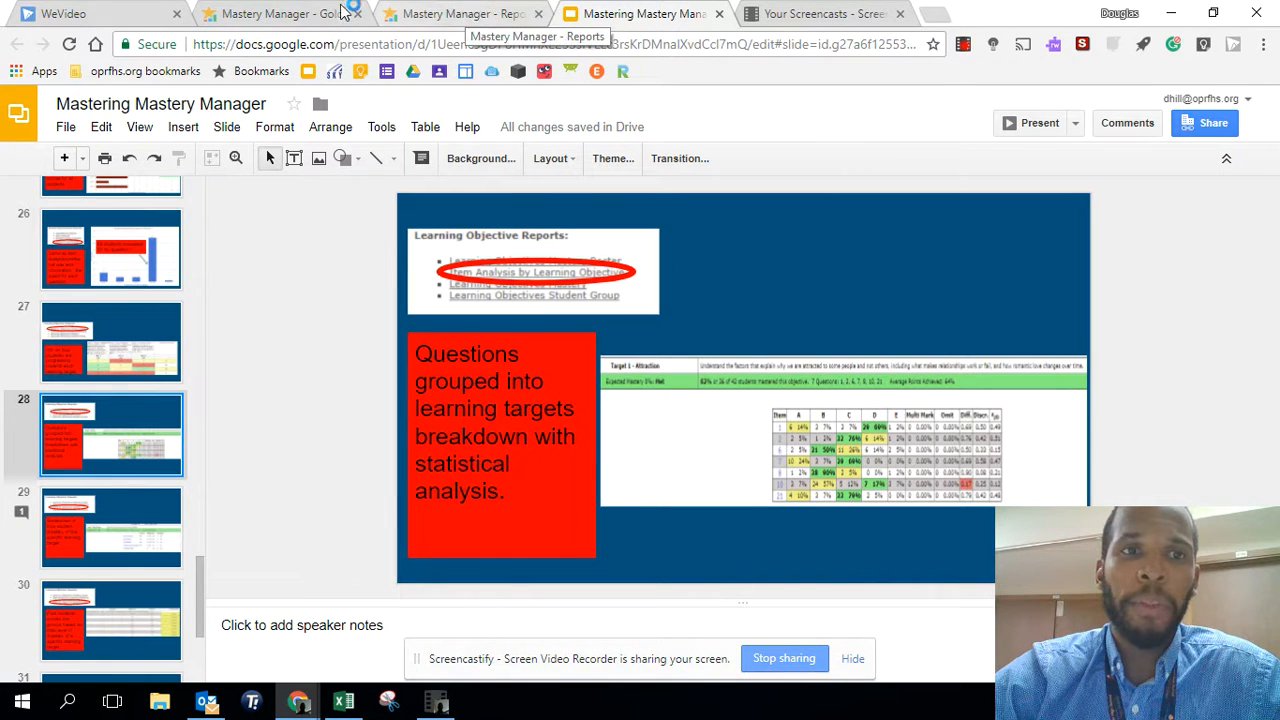
{"action": "left_click", "coordinate": [290, 14]}
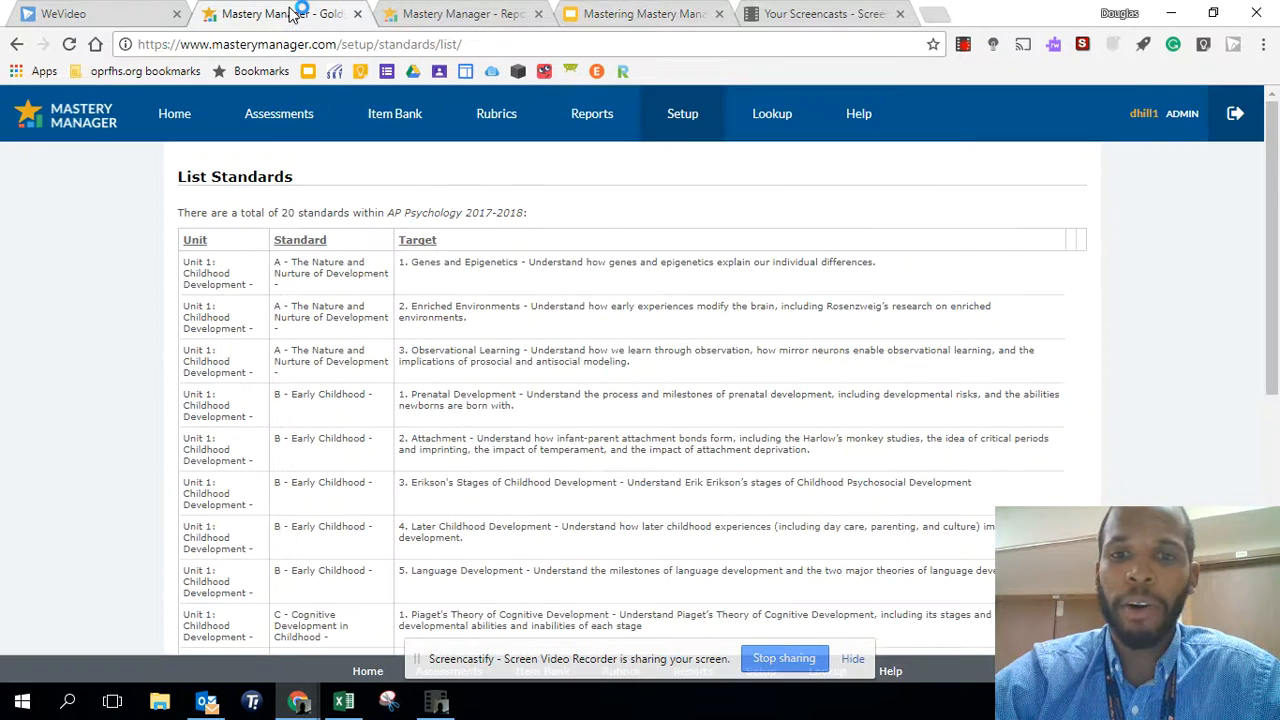
{"action": "scroll", "coordinate": [768, 344], "scroll_direction": "down", "scroll_amount": 3}
{"action": "scroll", "coordinate": [768, 344], "scroll_direction": "up", "scroll_amount": 3}
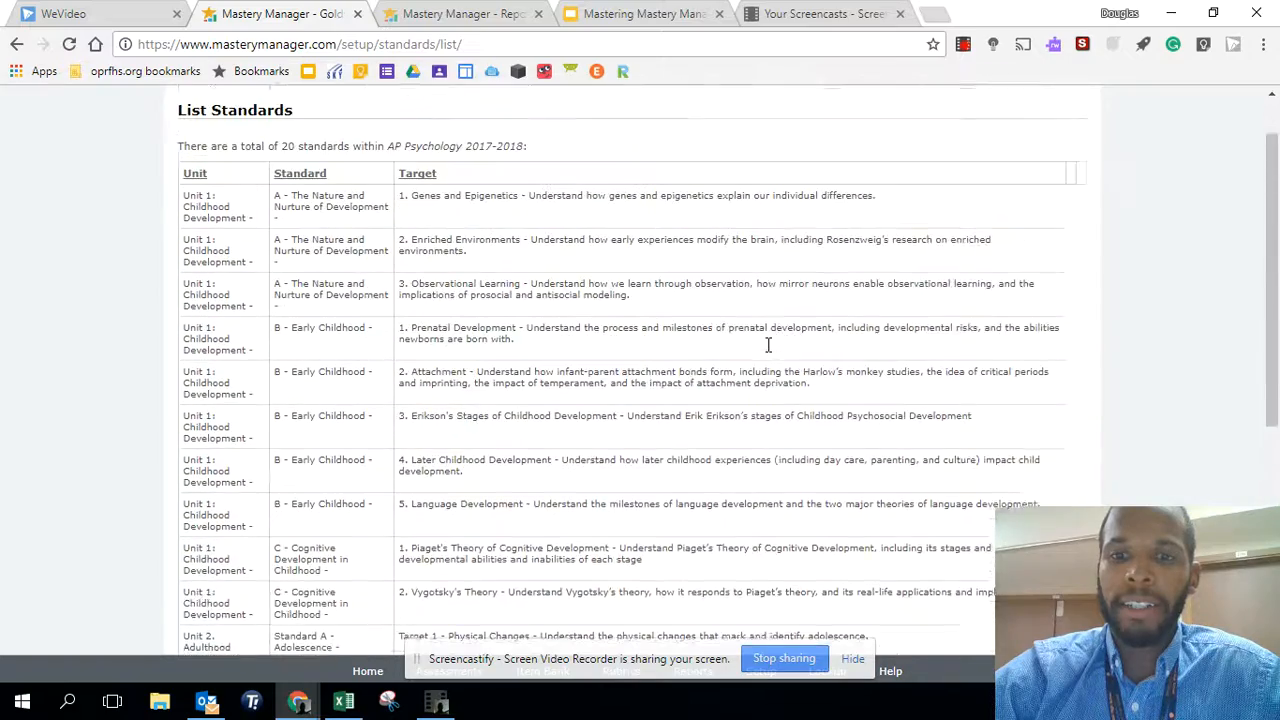